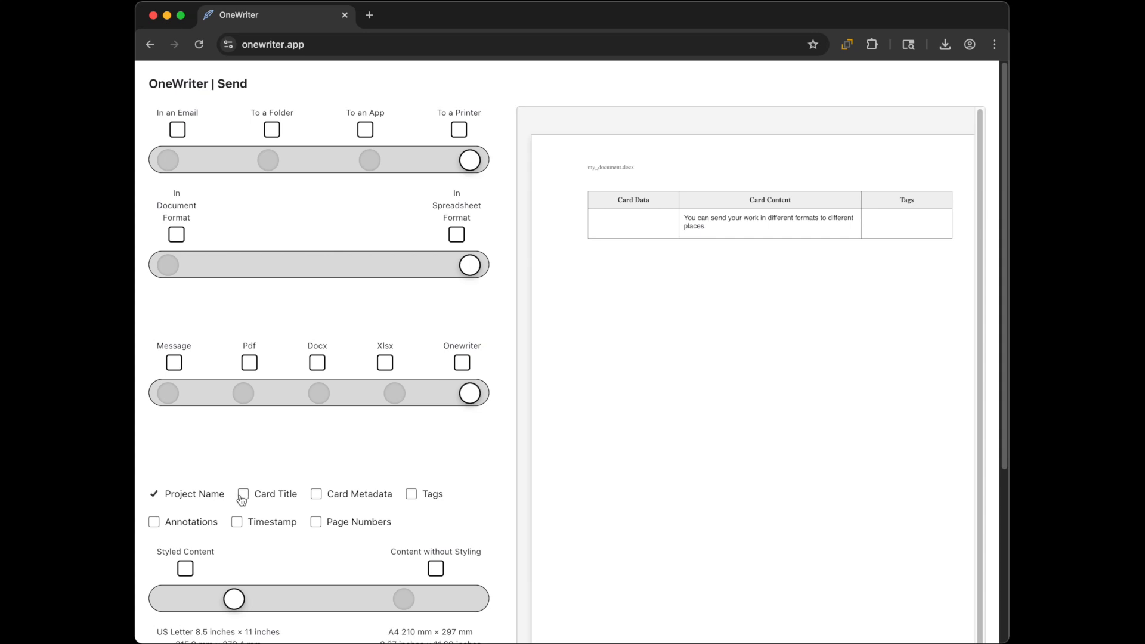
Step: Include card titles in the sent output
{"action": "left_click", "coordinate": [244, 494]}
Step: Tick Card Metadata, Tags, Annotations, Timestamp and Page Numbers for the sent output
{"action": "left_click", "coordinate": [316, 494]}
{"action": "left_click", "coordinate": [411, 494]}
{"action": "left_click", "coordinate": [154, 522]}
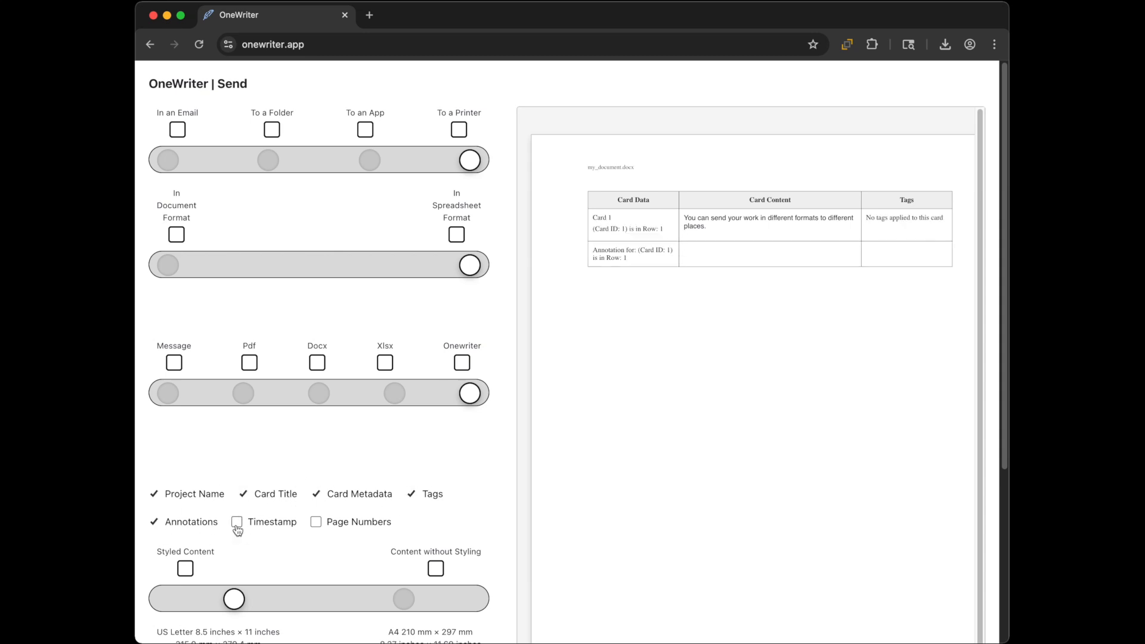
{"action": "left_click", "coordinate": [237, 523]}
{"action": "left_click", "coordinate": [316, 523]}
Step: Choose Content without Styling in document format, then return to the writer view
{"action": "left_click", "coordinate": [404, 599]}
{"action": "left_click", "coordinate": [172, 266]}
{"action": "scroll", "coordinate": [210, 310], "scroll_direction": "down", "scroll_amount": 5}
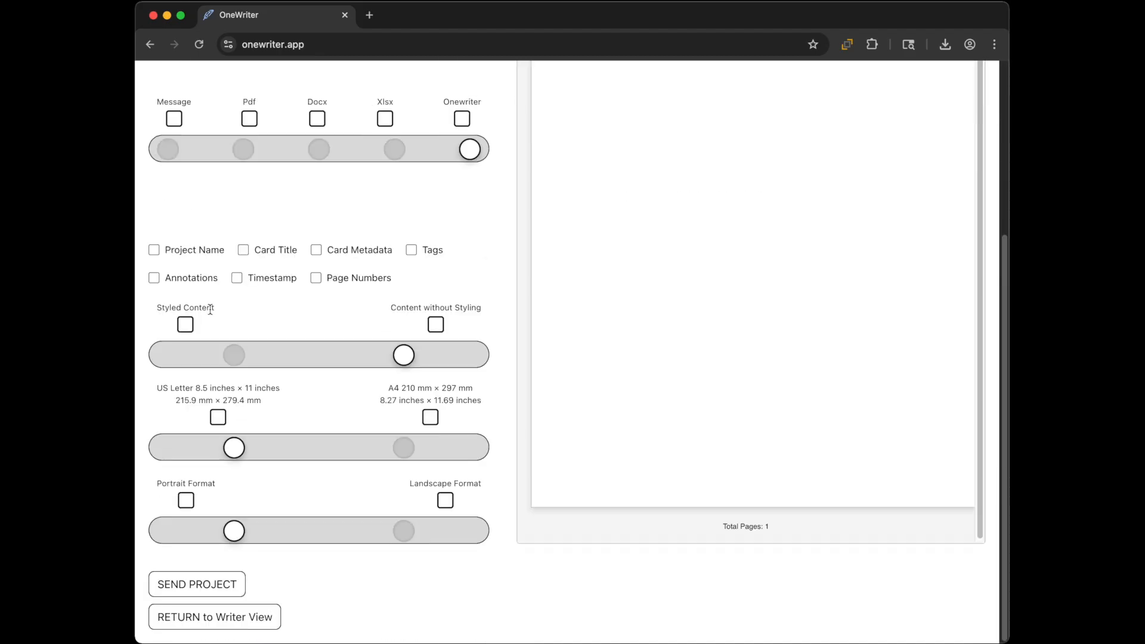
{"action": "left_click", "coordinate": [207, 613]}
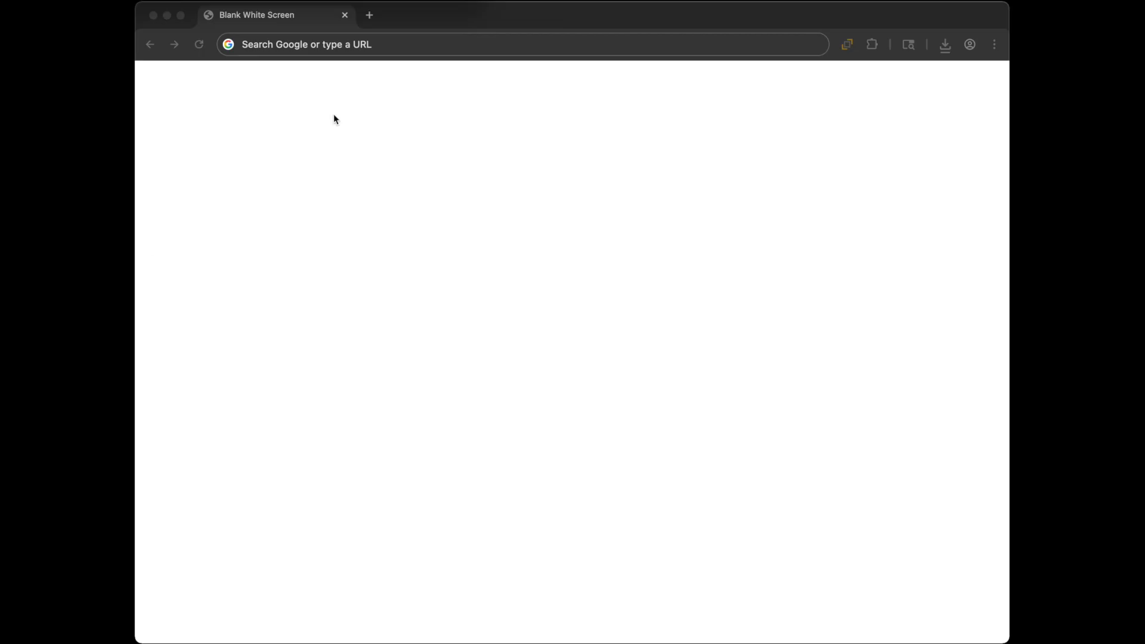
Step: Load onewriter.app in the browser
{"action": "left_click", "coordinate": [326, 46]}
{"action": "type", "text": "onewriter"}
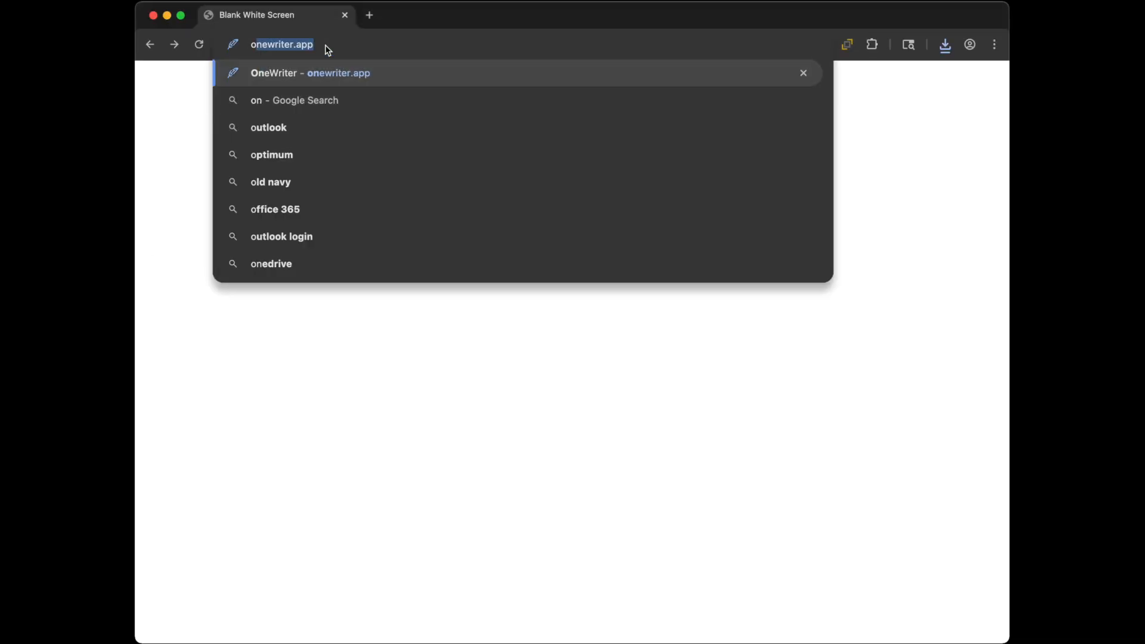
{"action": "type", "text": ".app"}
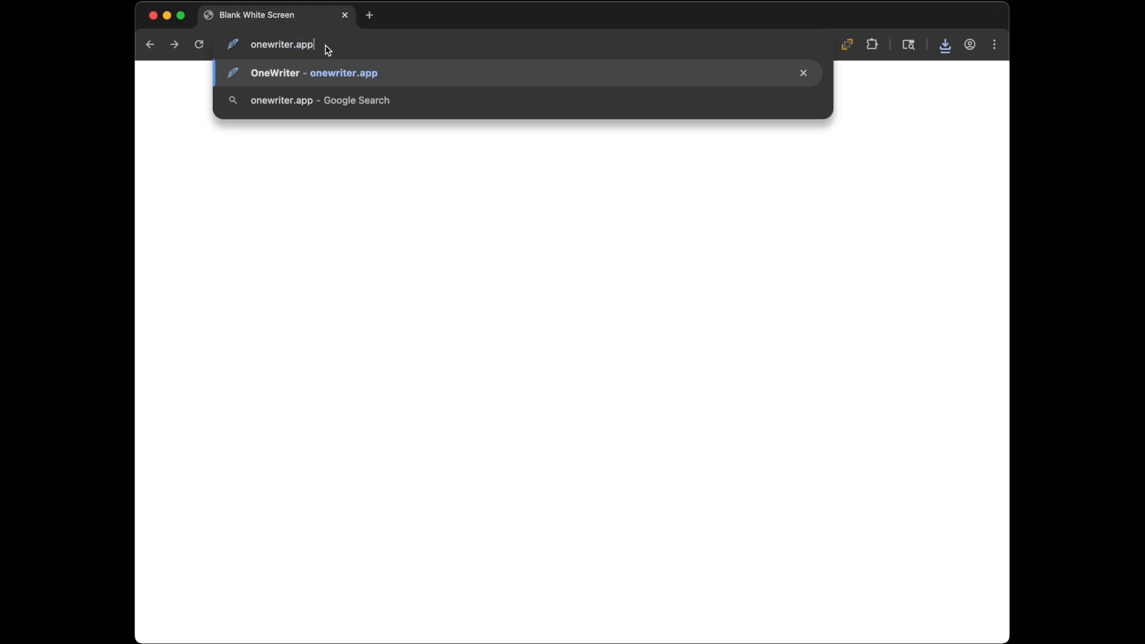
{"action": "key", "text": "Return"}
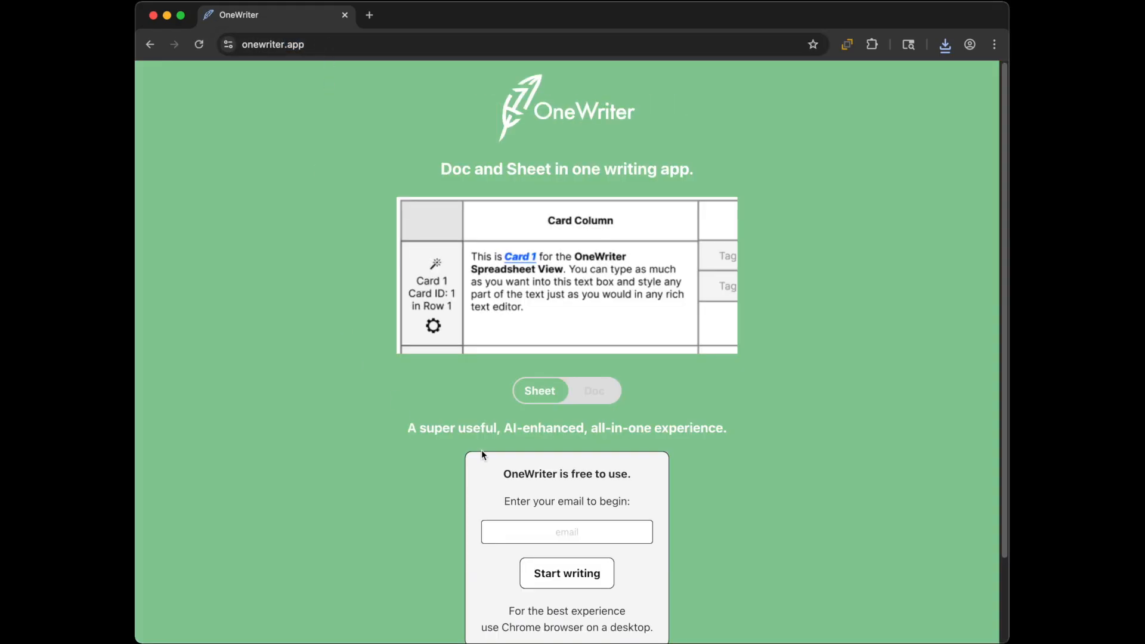
Step: Enter the sign-in email address and start writing
{"action": "left_click", "coordinate": [540, 531]}
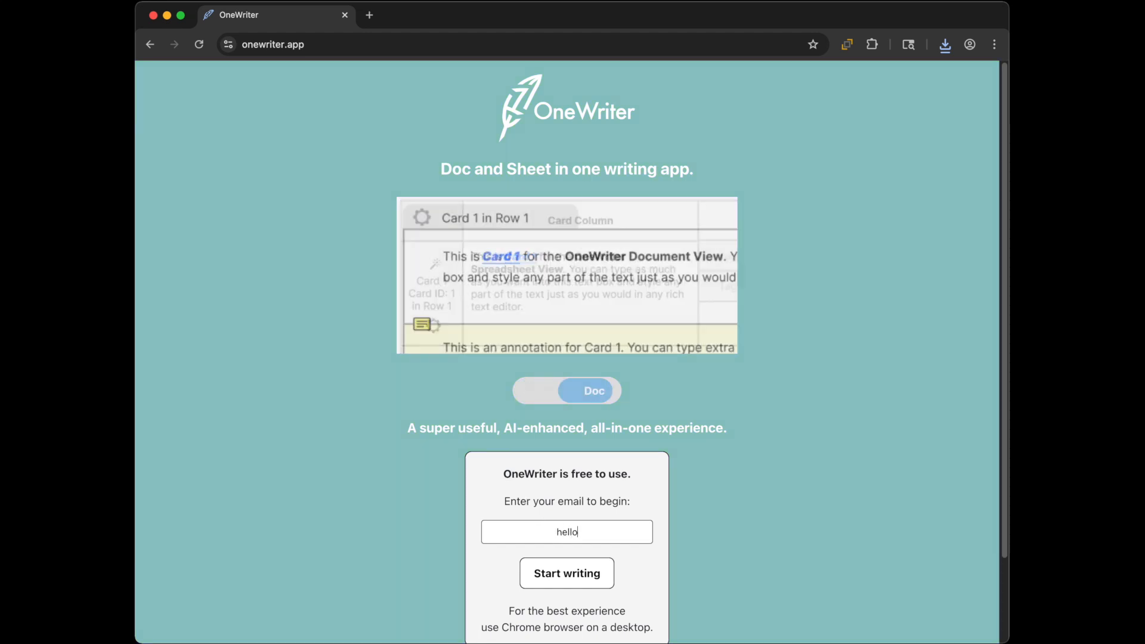
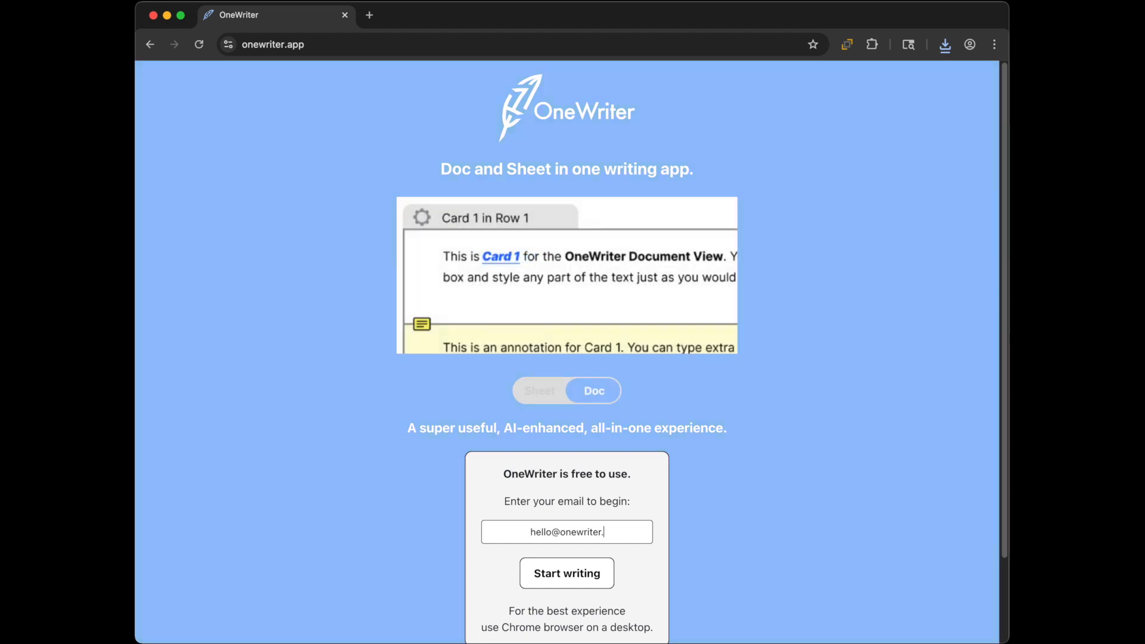
{"action": "left_click", "coordinate": [566, 574]}
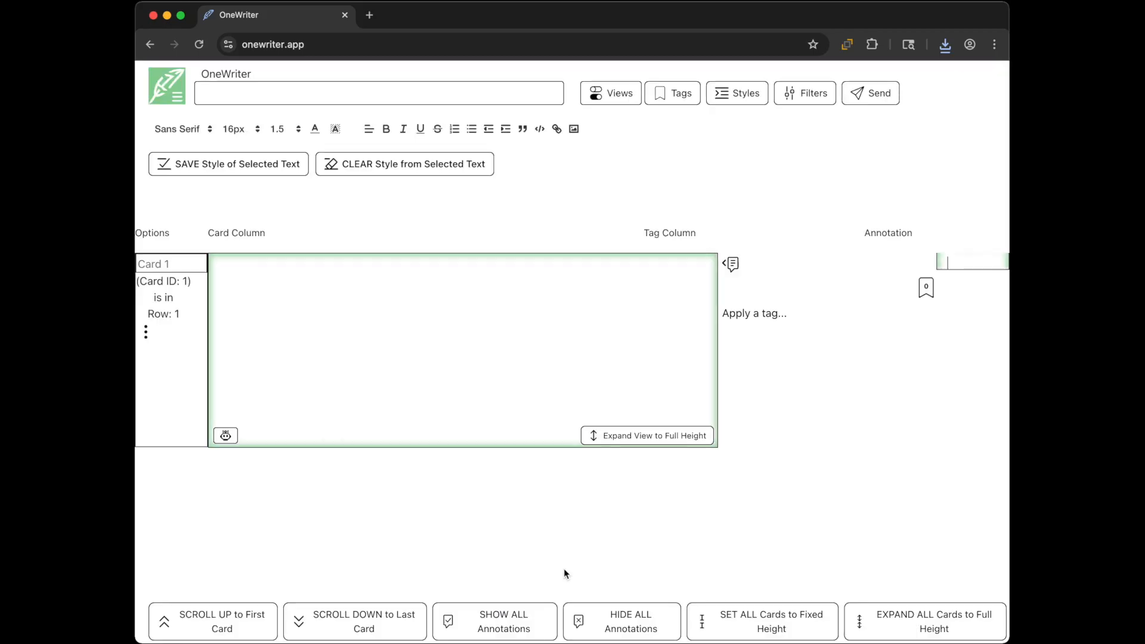
Step: Open Sample Project forSending.onewriter from the saved projects via the main menu
{"action": "left_click", "coordinate": [164, 90]}
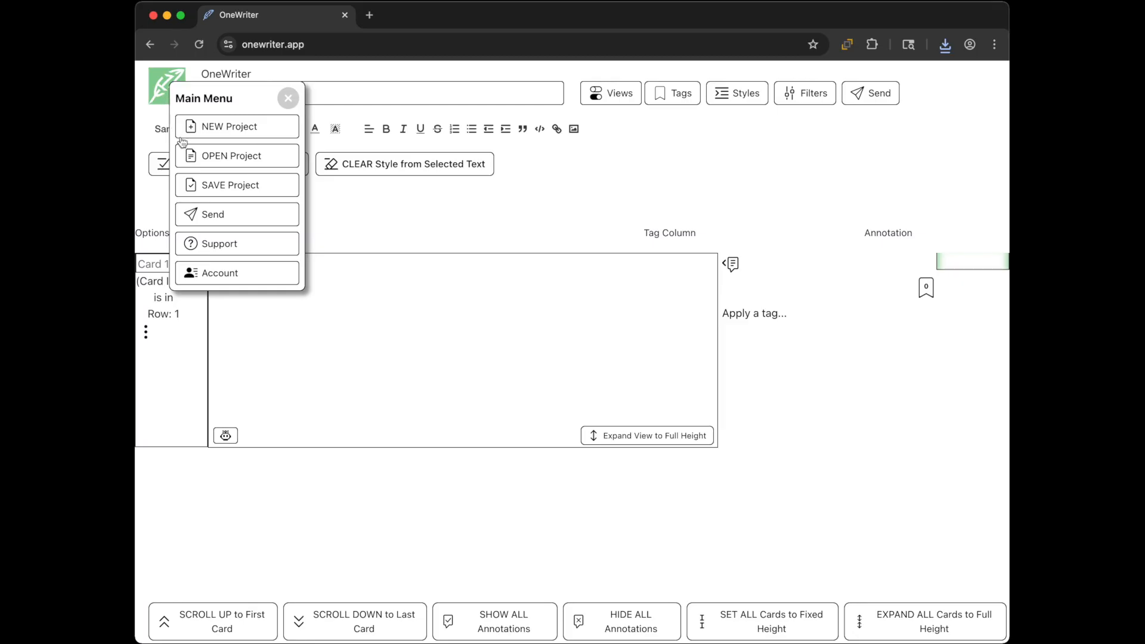
{"action": "left_click", "coordinate": [203, 157]}
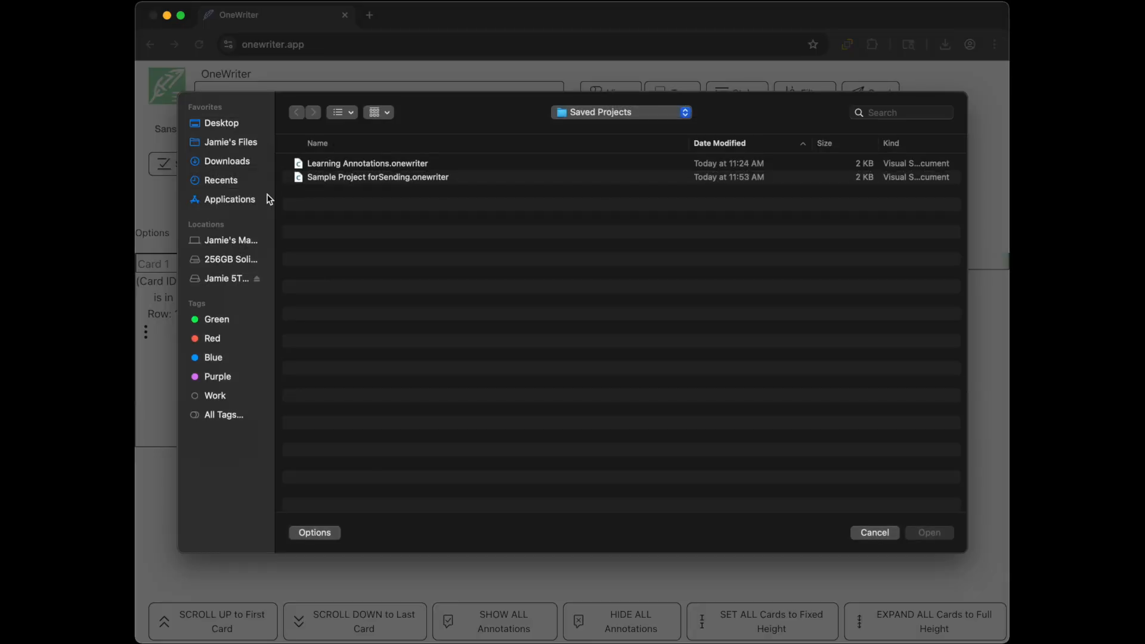
{"action": "left_click", "coordinate": [324, 182]}
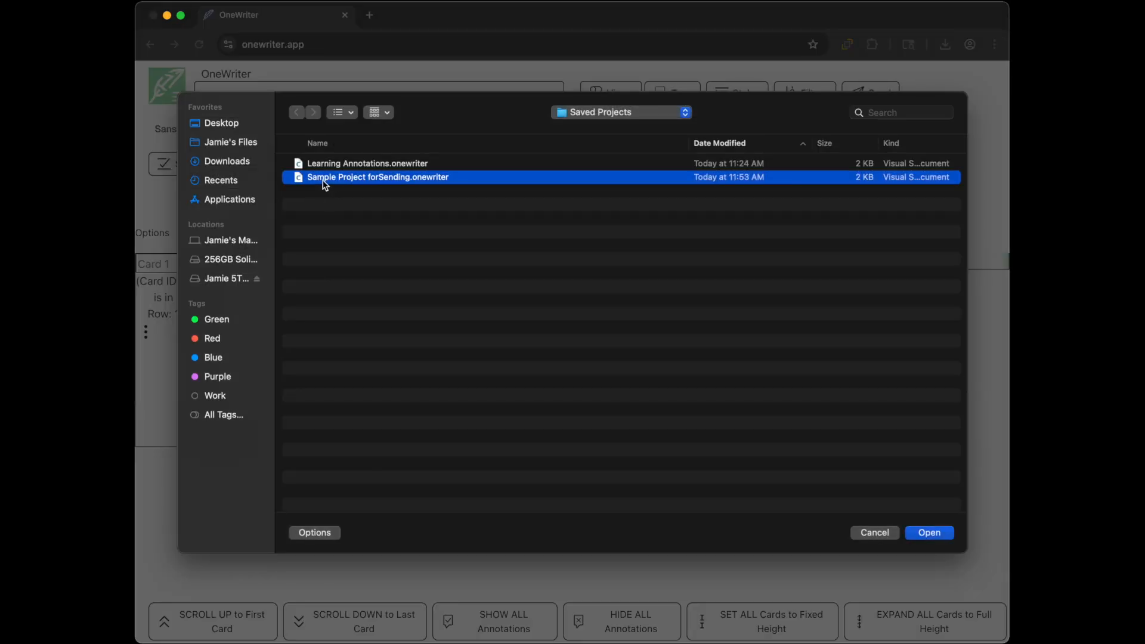
{"action": "key", "text": "Return"}
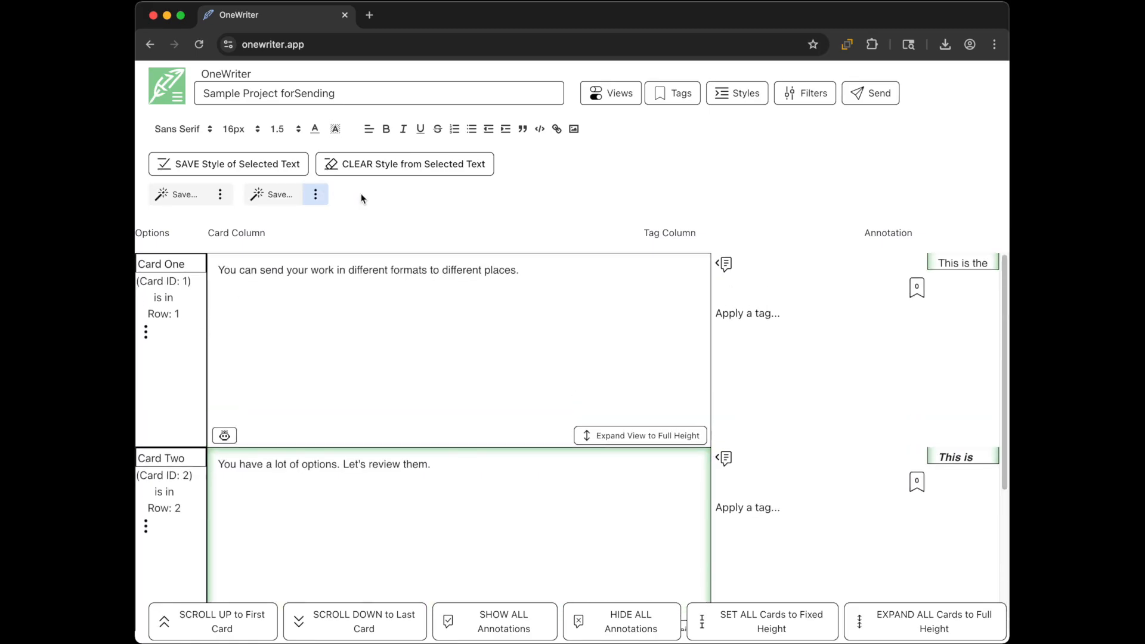
{"action": "left_click", "coordinate": [733, 96]}
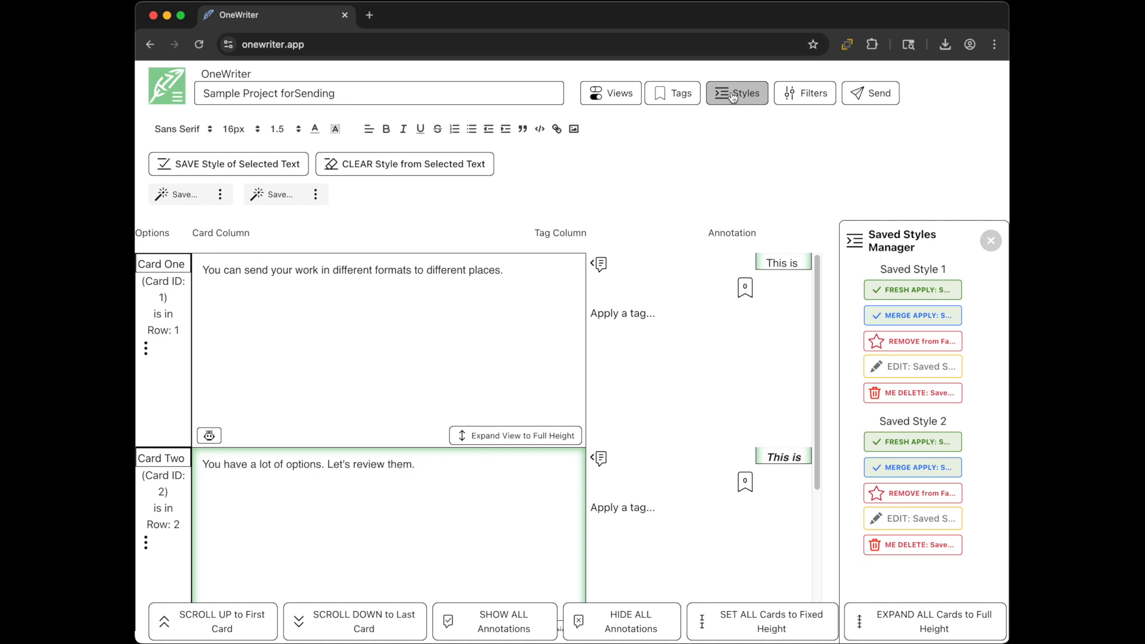
{"action": "left_click", "coordinate": [732, 96]}
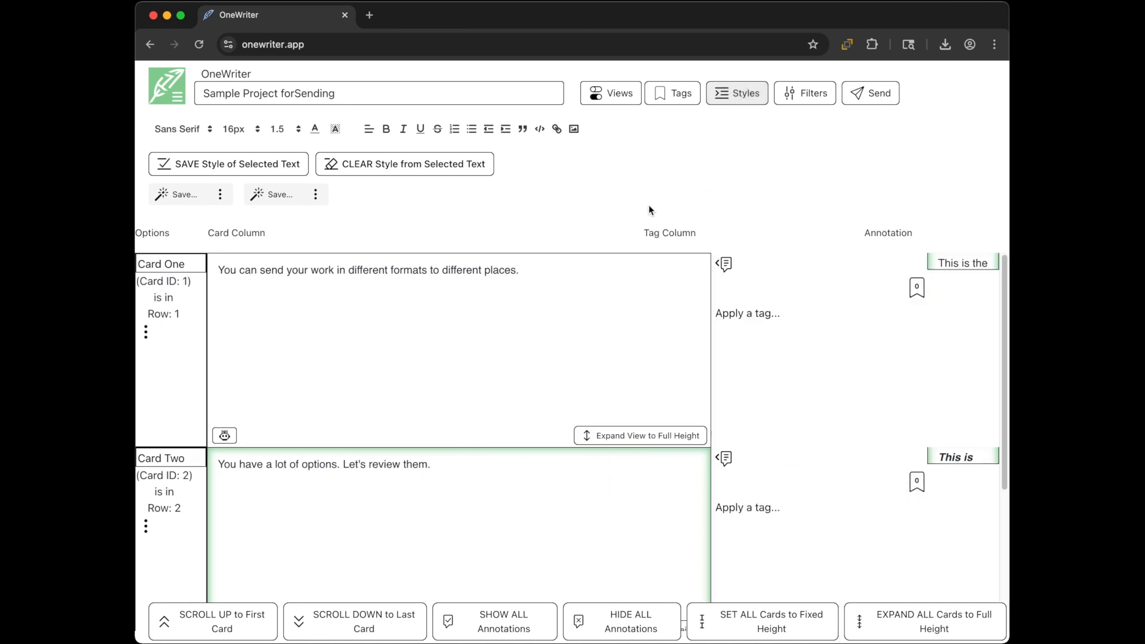
{"action": "left_click", "coordinate": [725, 264]}
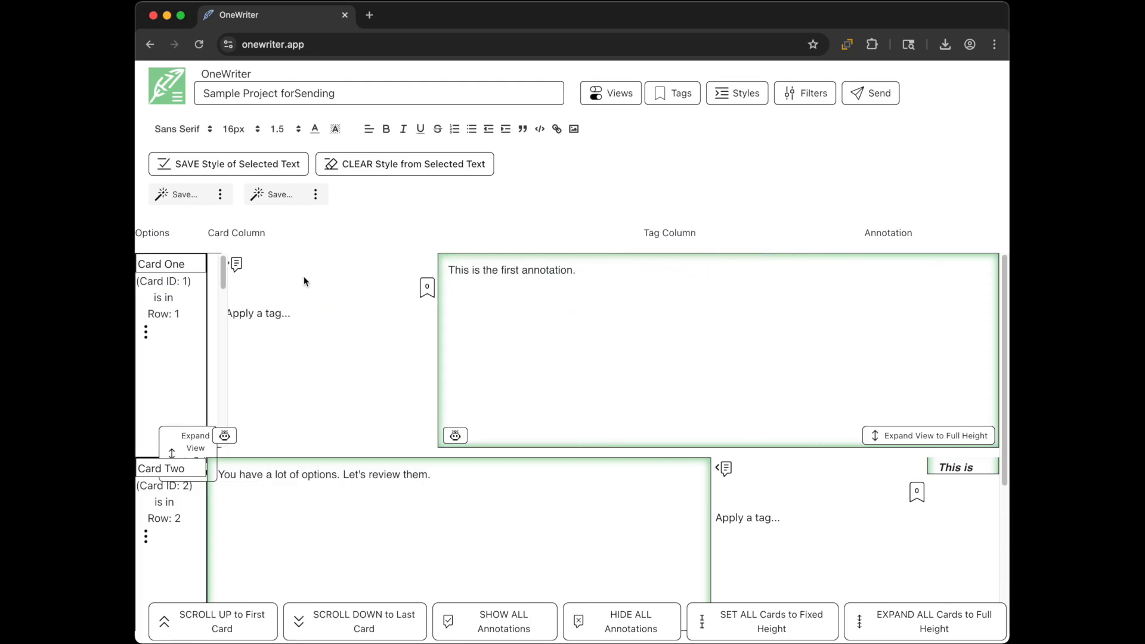
{"action": "left_click", "coordinate": [236, 265]}
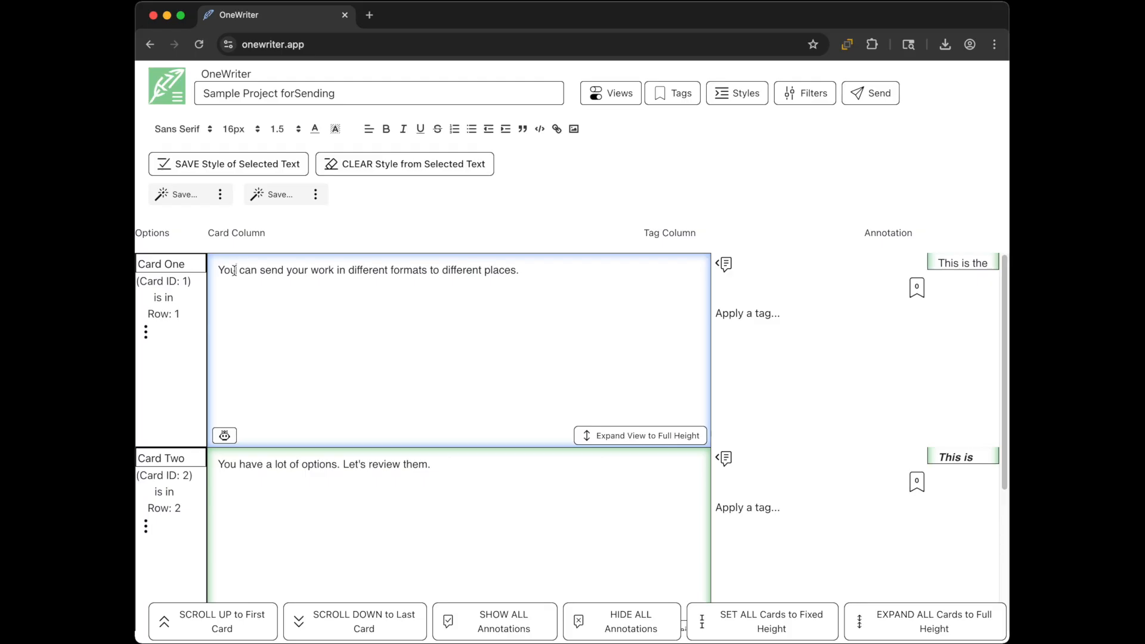
Step: Make Card One's sentence red and bold, removing a trial red highlight
{"action": "triple_click", "coordinate": [235, 271]}
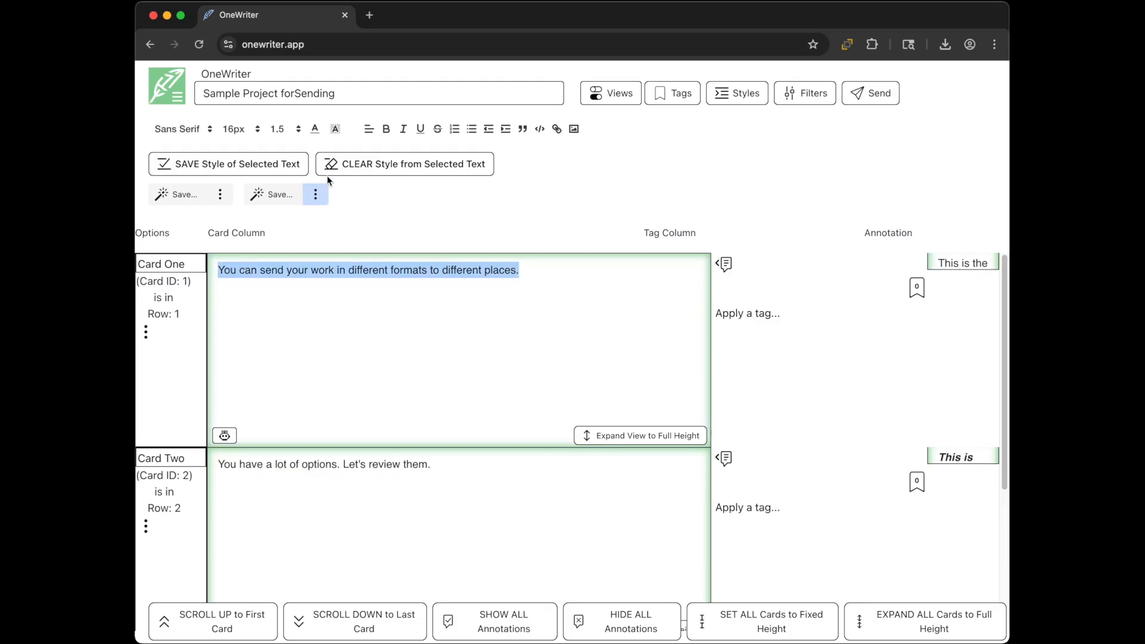
{"action": "left_click", "coordinate": [335, 130]}
{"action": "left_click", "coordinate": [349, 149]}
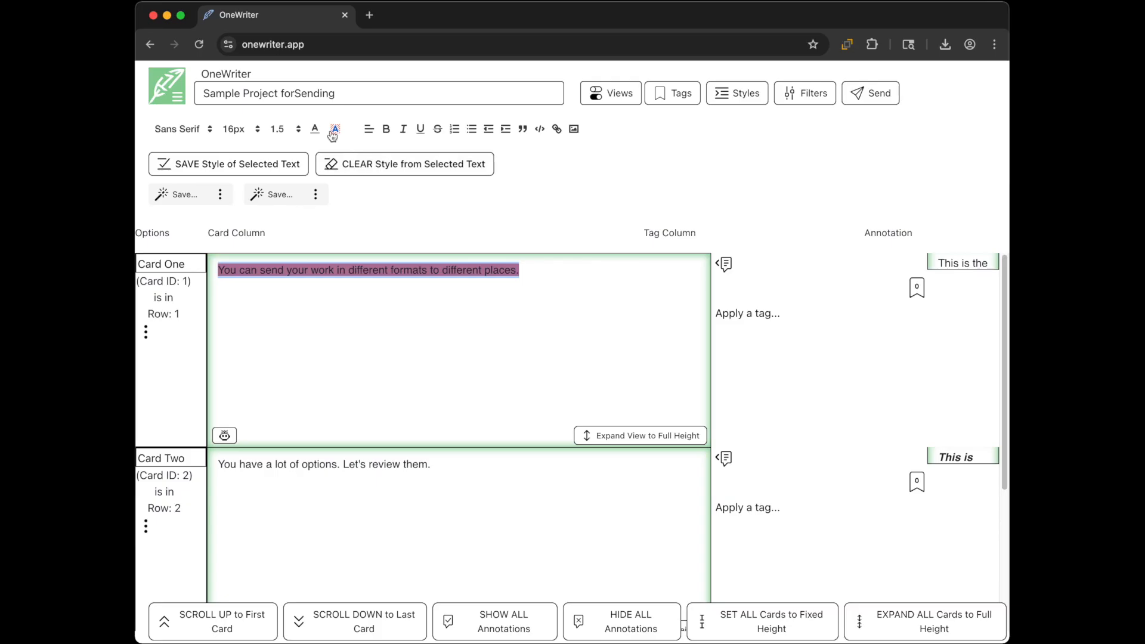
{"action": "left_click", "coordinate": [332, 136]}
{"action": "left_click", "coordinate": [322, 137]}
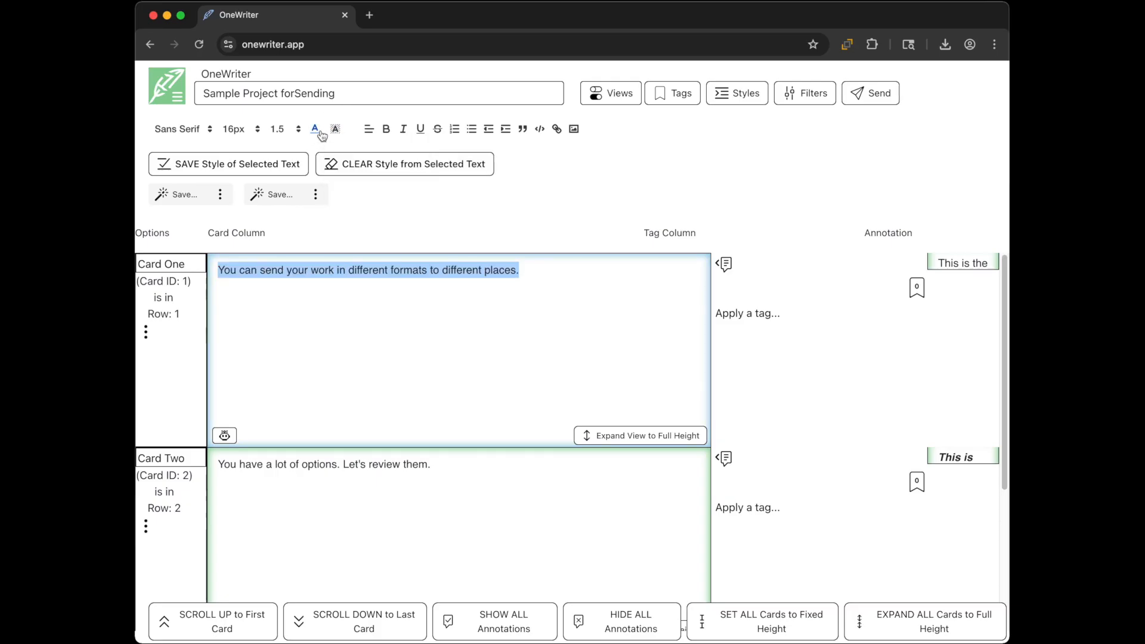
{"action": "left_click", "coordinate": [322, 136]}
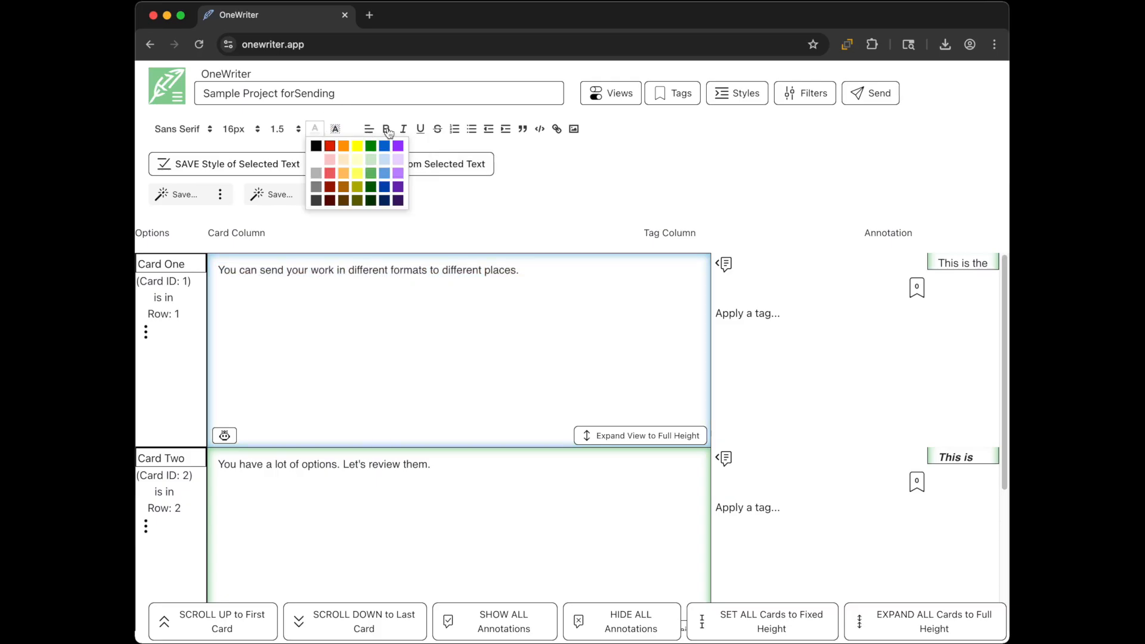
{"action": "left_click", "coordinate": [389, 132]}
{"action": "left_click", "coordinate": [537, 185]}
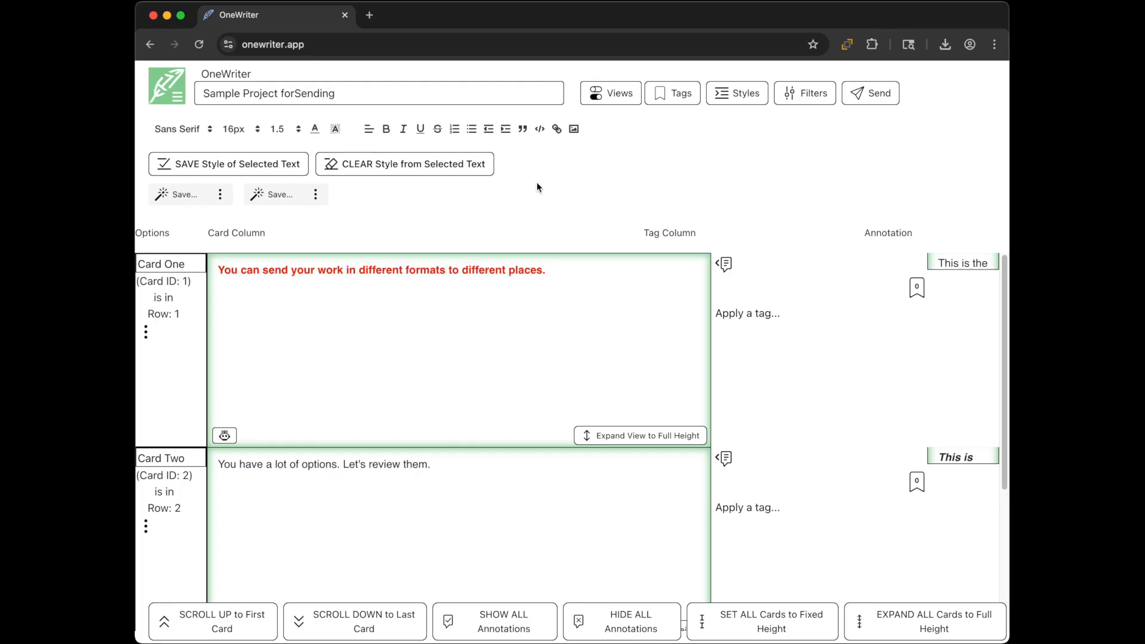
Step: Try the first saved style on Card Two, clear it, then go to Send
{"action": "triple_click", "coordinate": [320, 465]}
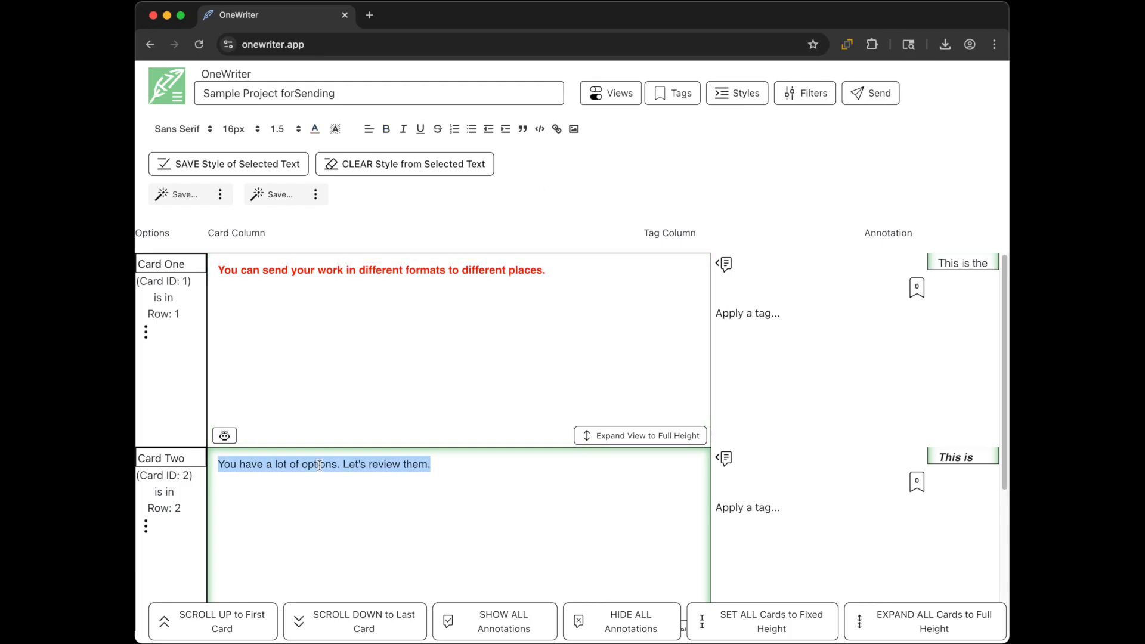
{"action": "left_click", "coordinate": [206, 195]}
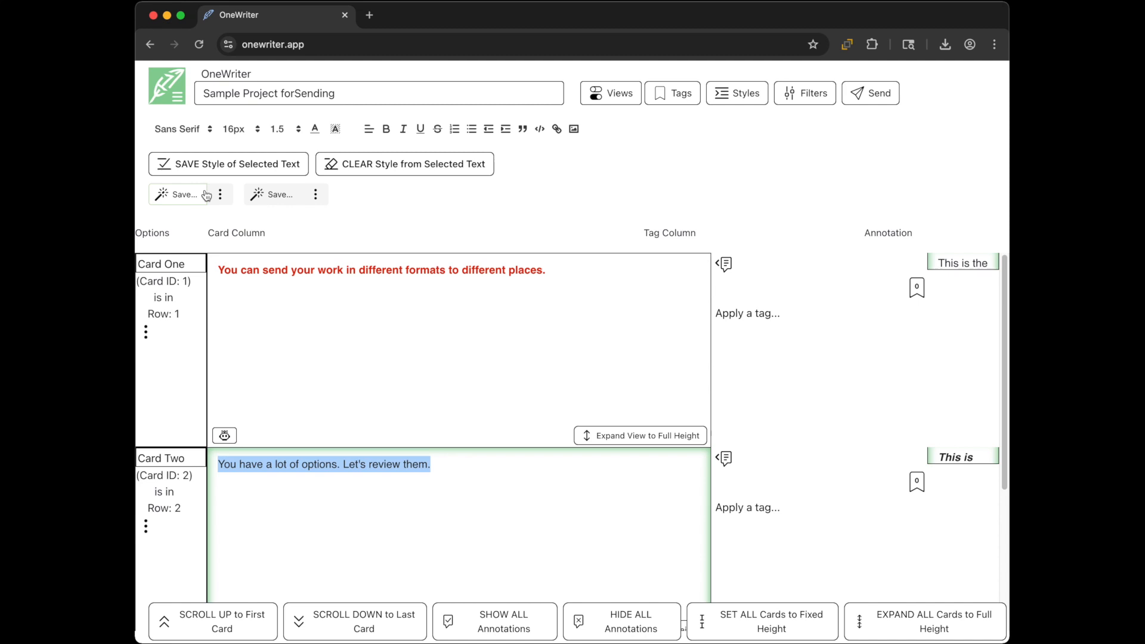
{"action": "left_click", "coordinate": [179, 194]}
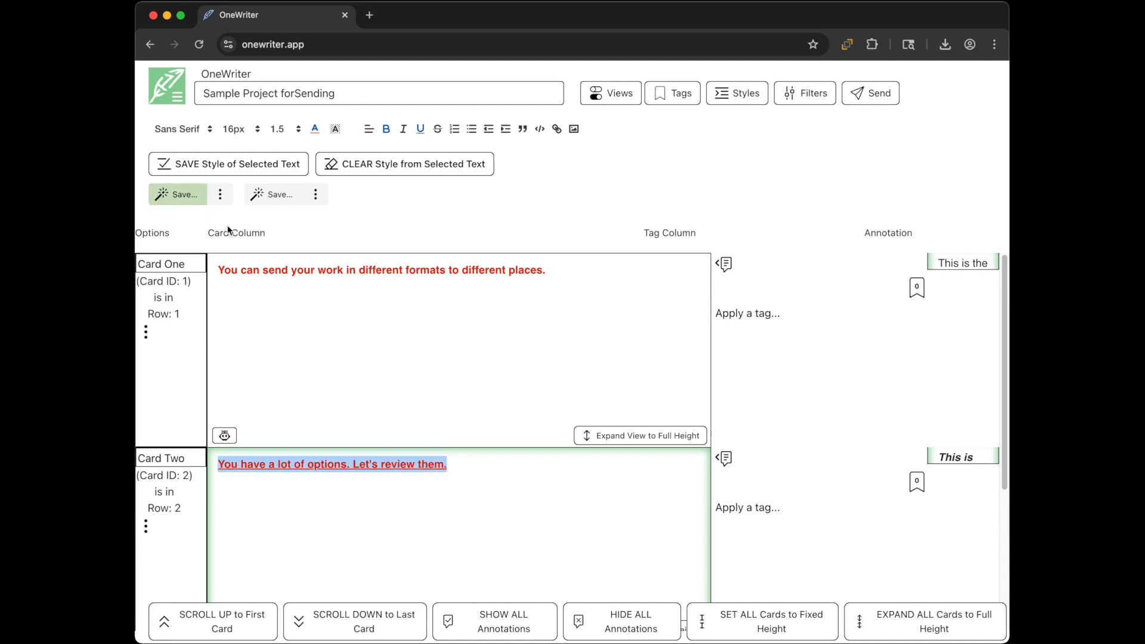
{"action": "left_click", "coordinate": [388, 164]}
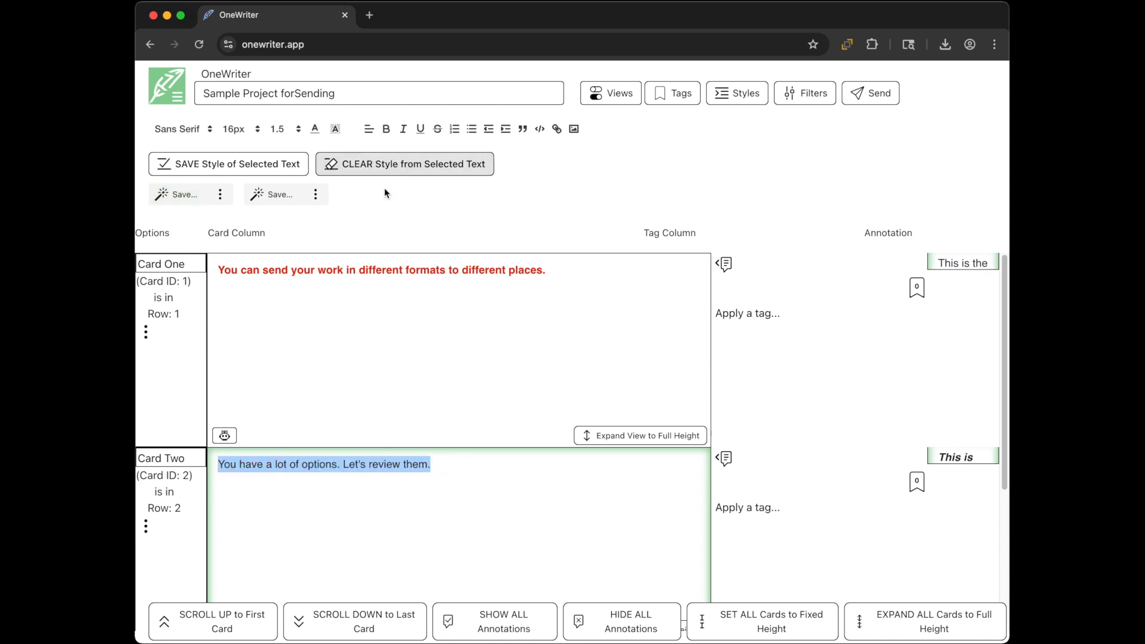
{"action": "left_click", "coordinate": [361, 209]}
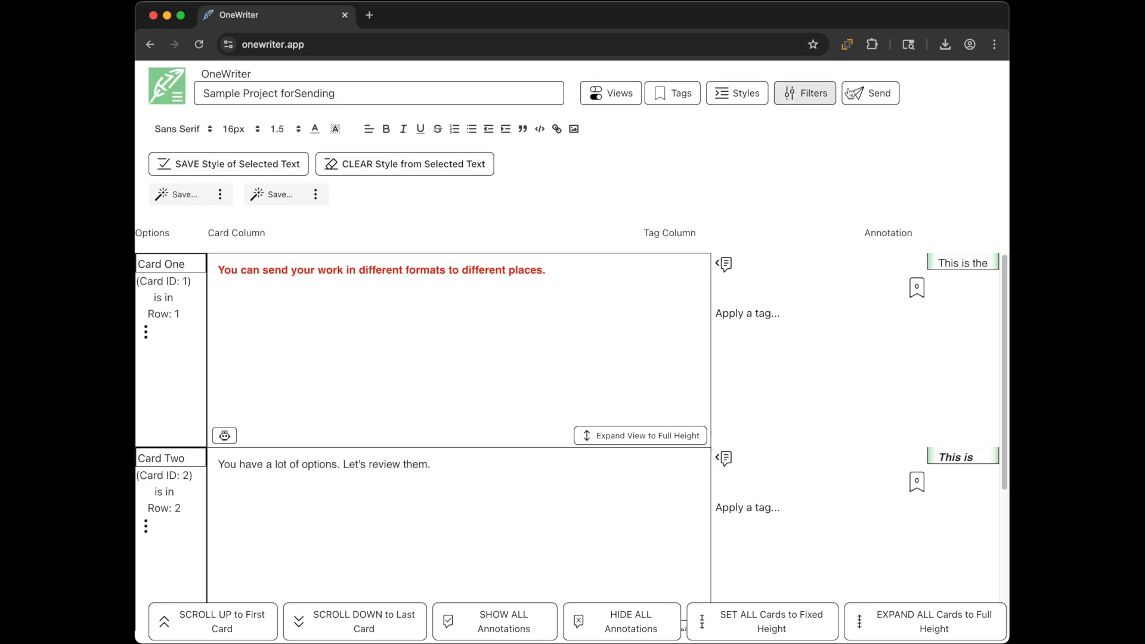
{"action": "left_click", "coordinate": [871, 93]}
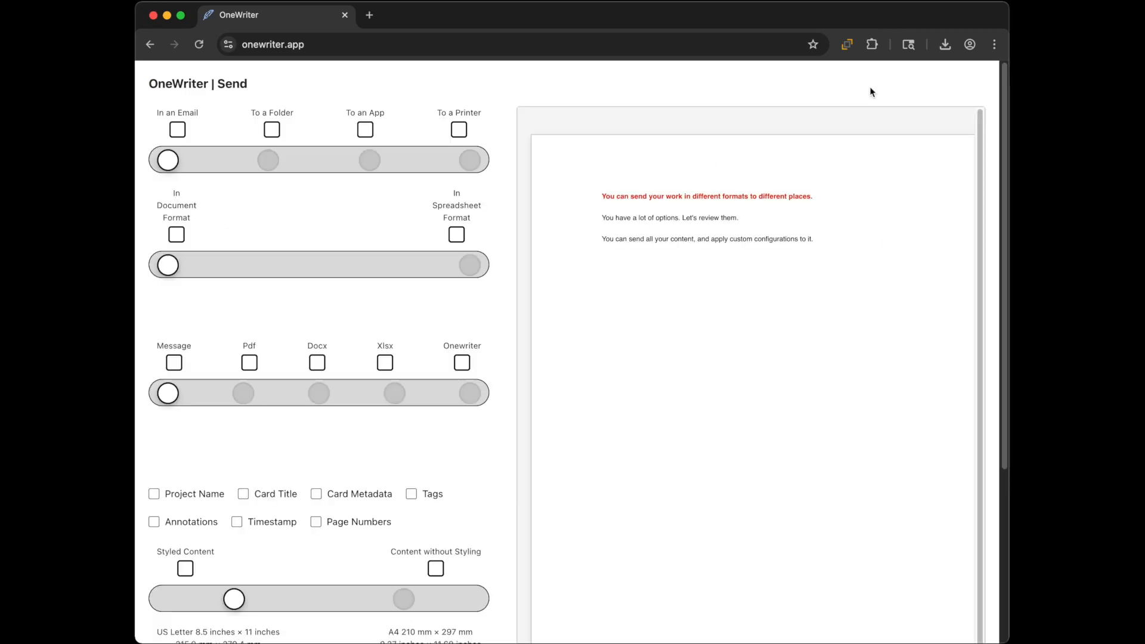
Step: Zoom the Send page out to about 80% and scroll down the preview
{"action": "key", "text": "super+minus"}
{"action": "key", "text": "super+minus"}
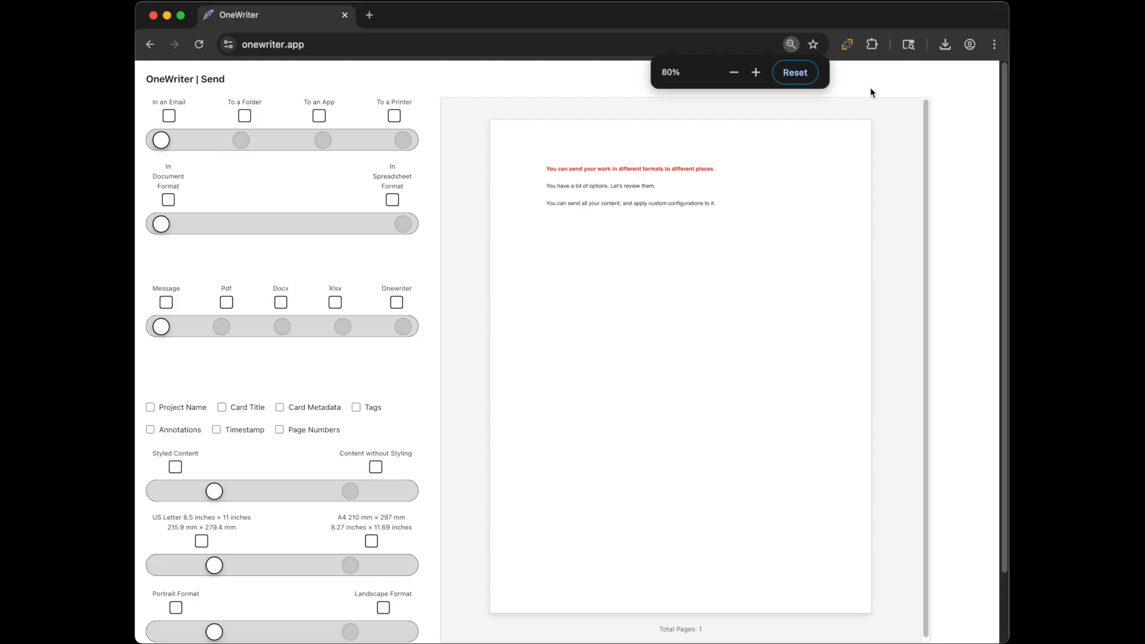
{"action": "key", "text": "super+minus"}
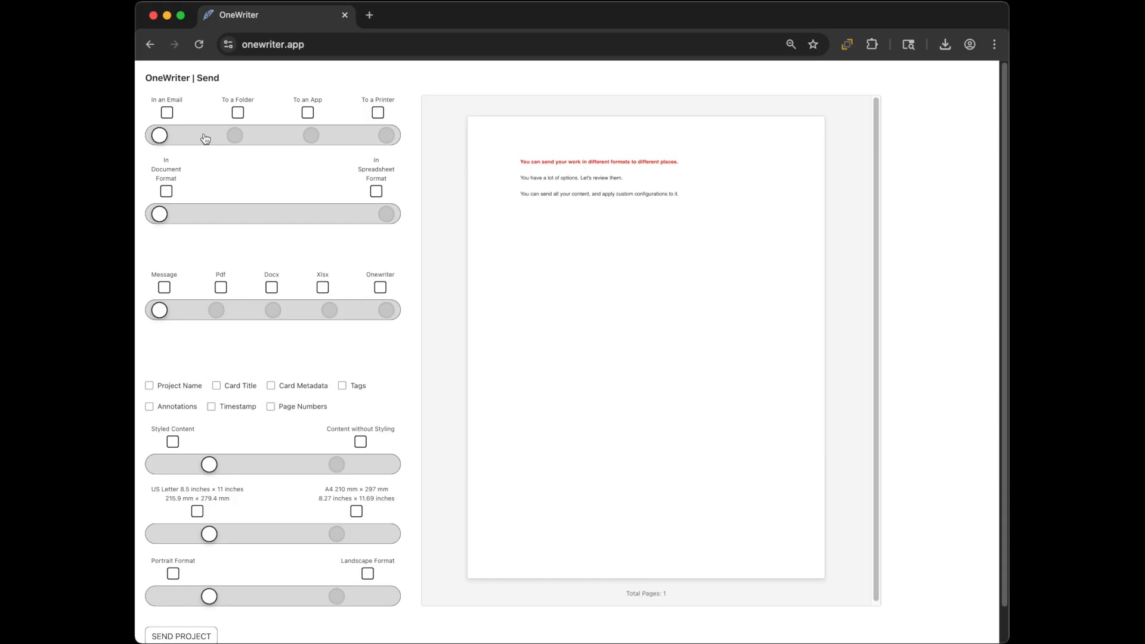
{"action": "scroll", "coordinate": [205, 138], "scroll_direction": "down", "scroll_amount": 2}
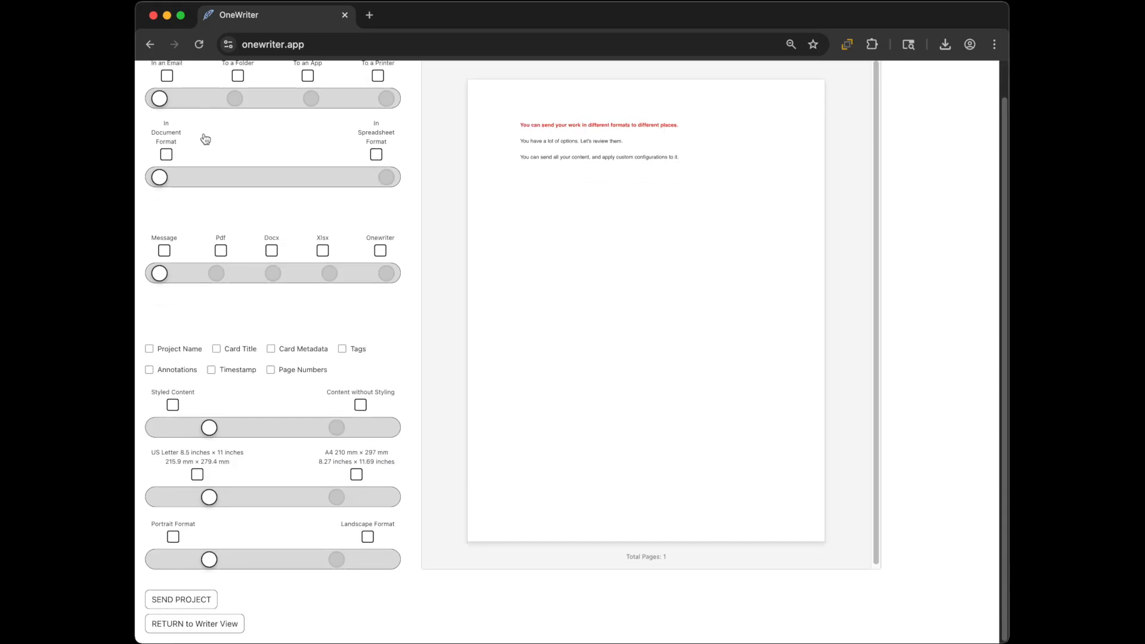
{"action": "left_click", "coordinate": [220, 636]}
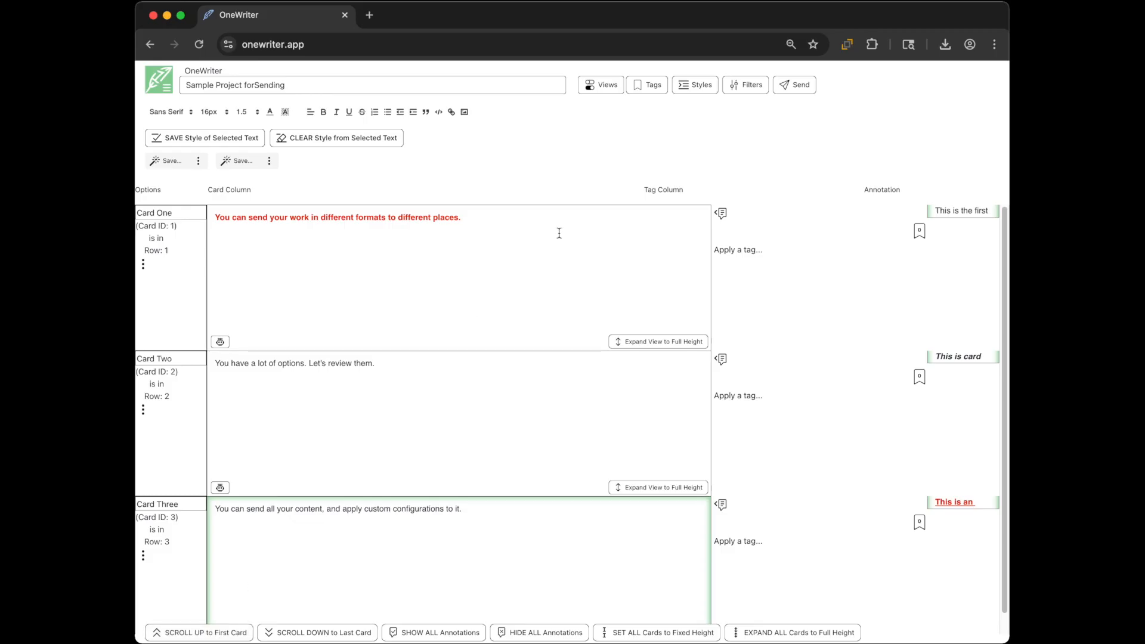
{"action": "left_click", "coordinate": [790, 90]}
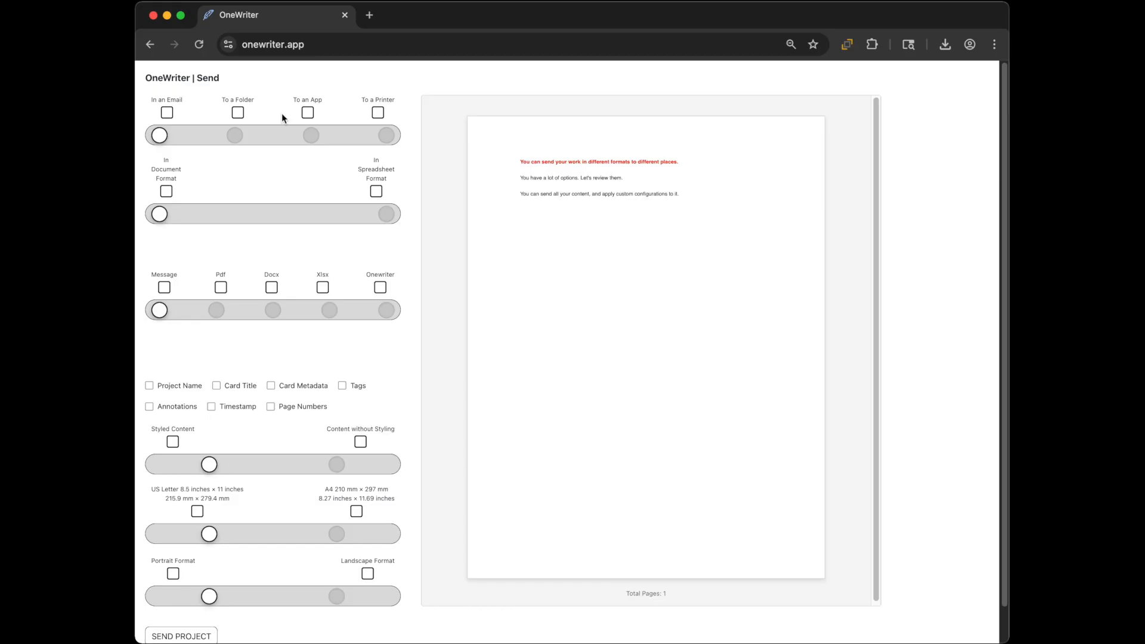
{"action": "left_click", "coordinate": [238, 136]}
Step: Set the destination to To a Folder, In Spreadsheet Format, with Pdf file type
{"action": "left_click", "coordinate": [307, 140]}
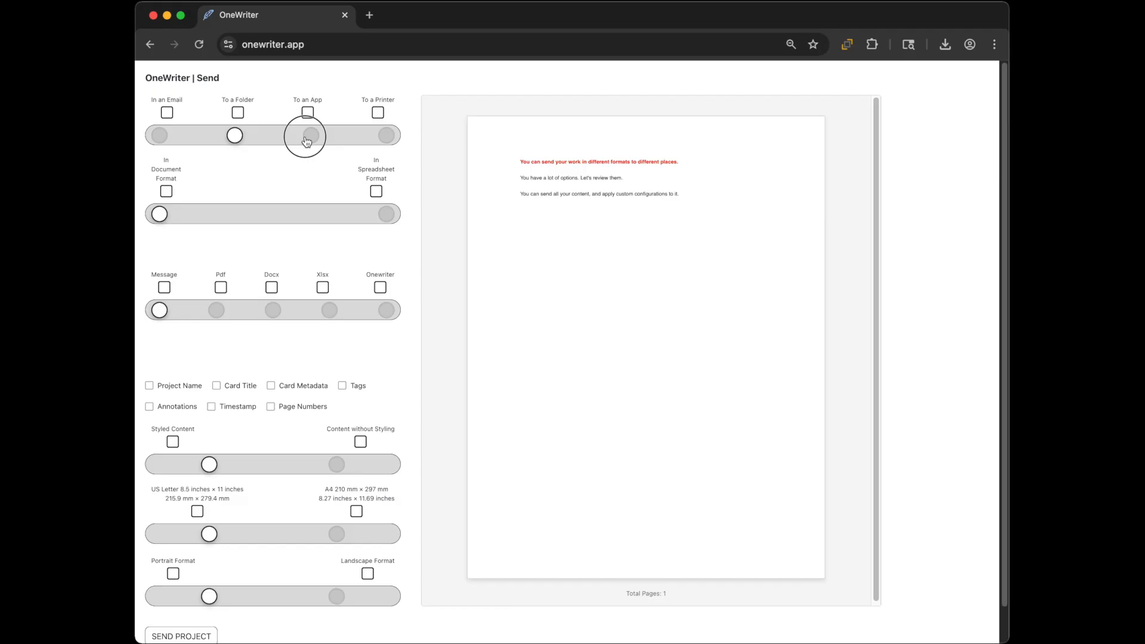
{"action": "left_click", "coordinate": [384, 141]}
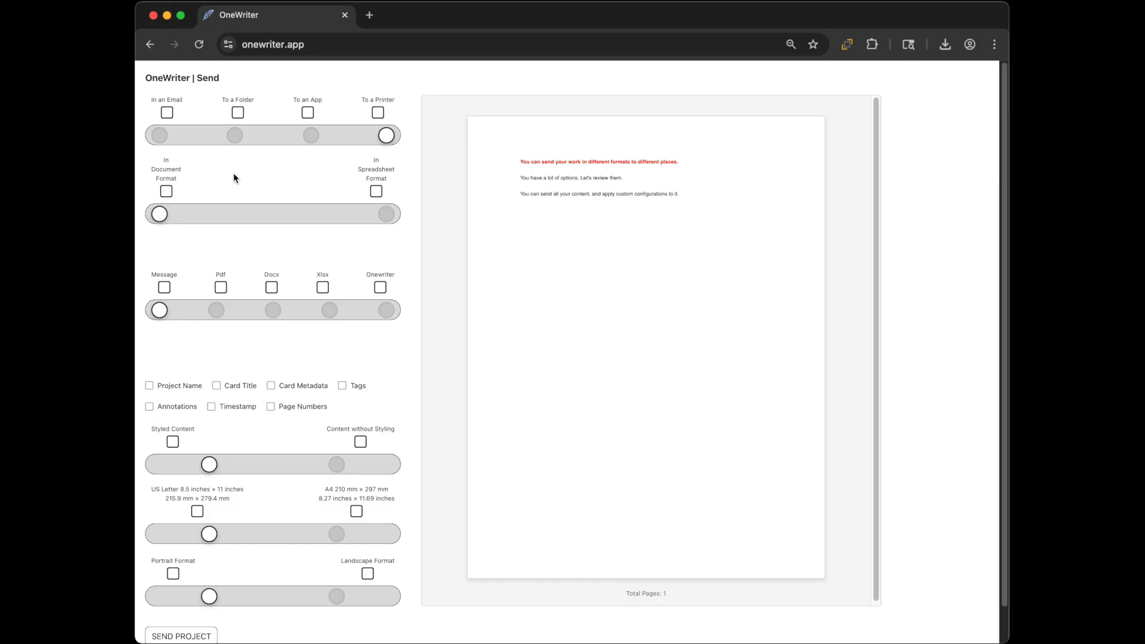
{"action": "left_click", "coordinate": [159, 135]}
{"action": "key", "text": "Right"}
{"action": "left_click", "coordinate": [386, 216]}
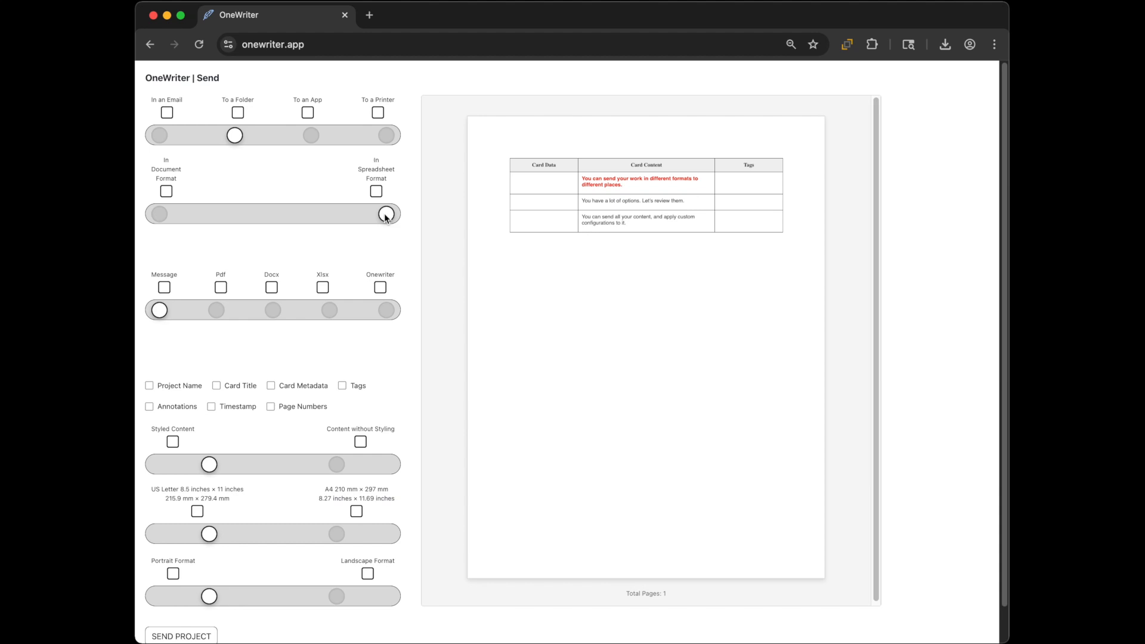
{"action": "left_click", "coordinate": [217, 311]}
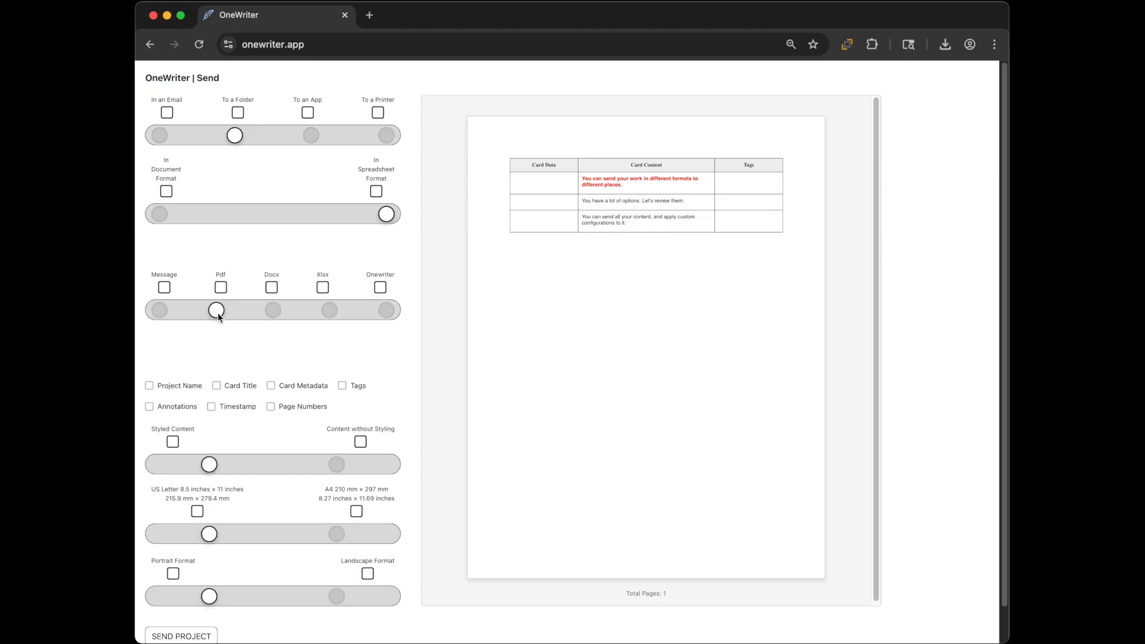
Step: Tick Project Name, Card Title, Metadata, Tags, Annotations, Timestamp and Page Numbers for the PDF
{"action": "left_click", "coordinate": [150, 386]}
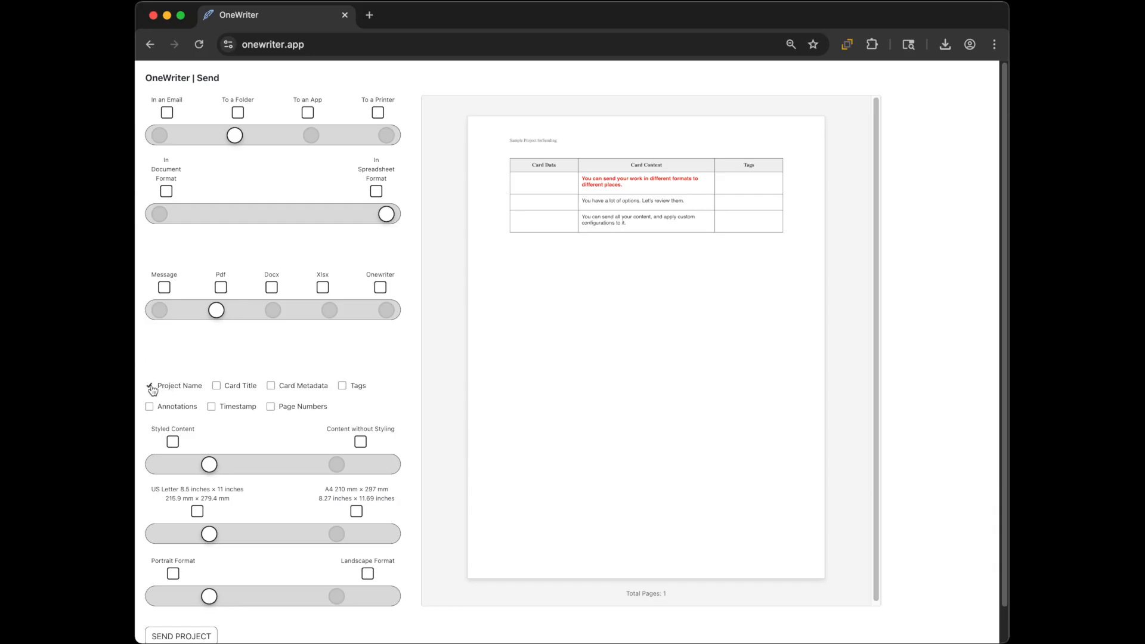
{"action": "left_click", "coordinate": [217, 387]}
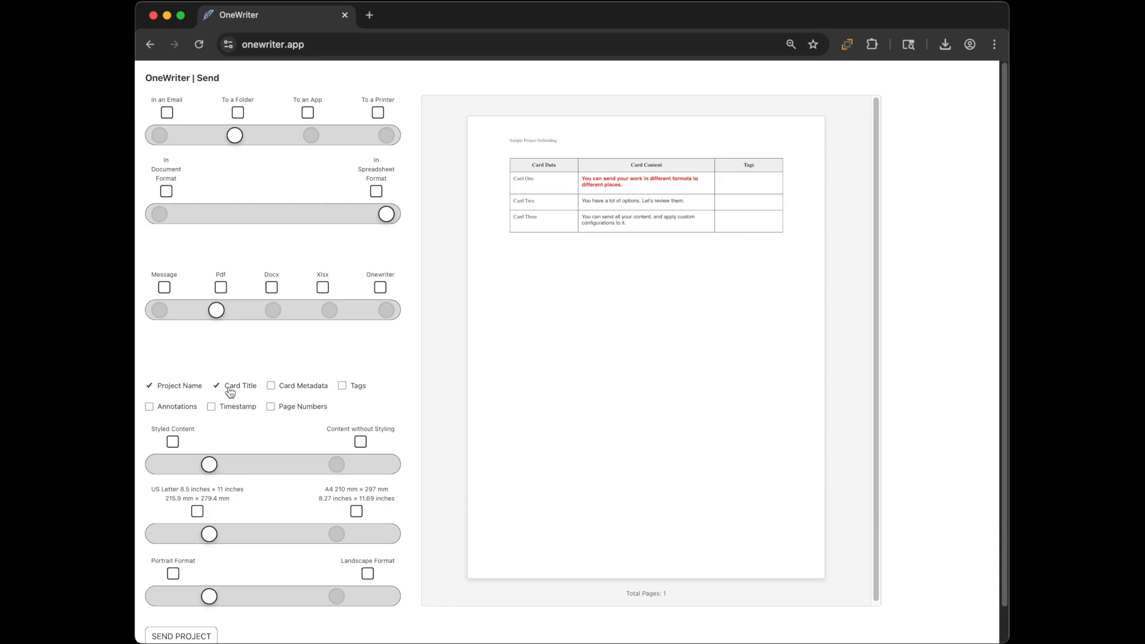
{"action": "left_click", "coordinate": [271, 387]}
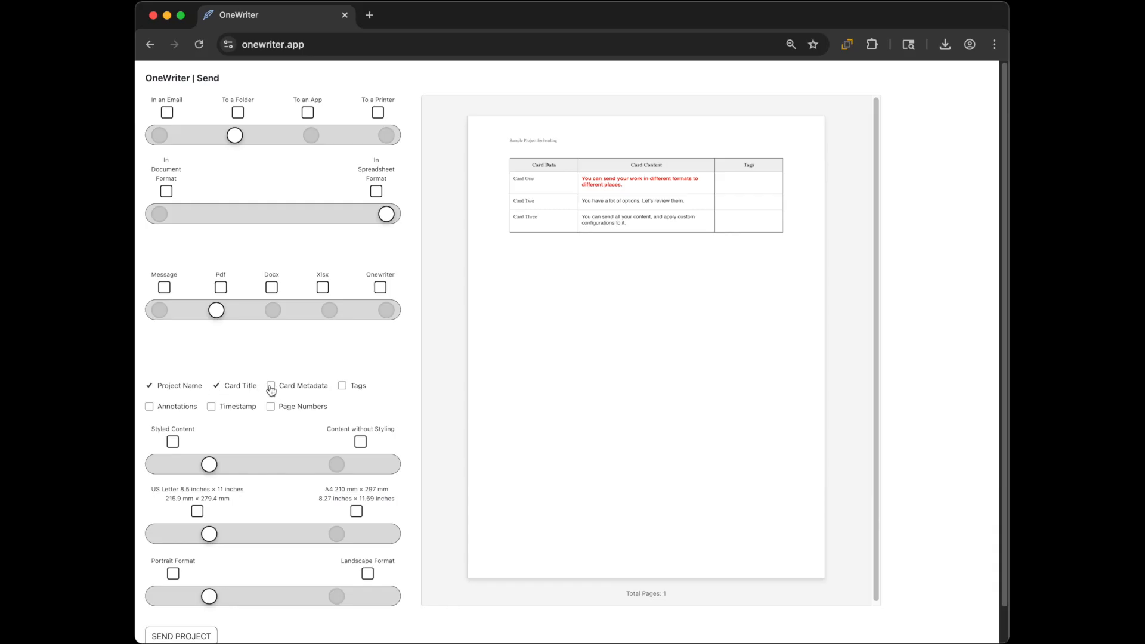
{"action": "left_click", "coordinate": [343, 386]}
{"action": "left_click", "coordinate": [173, 411]}
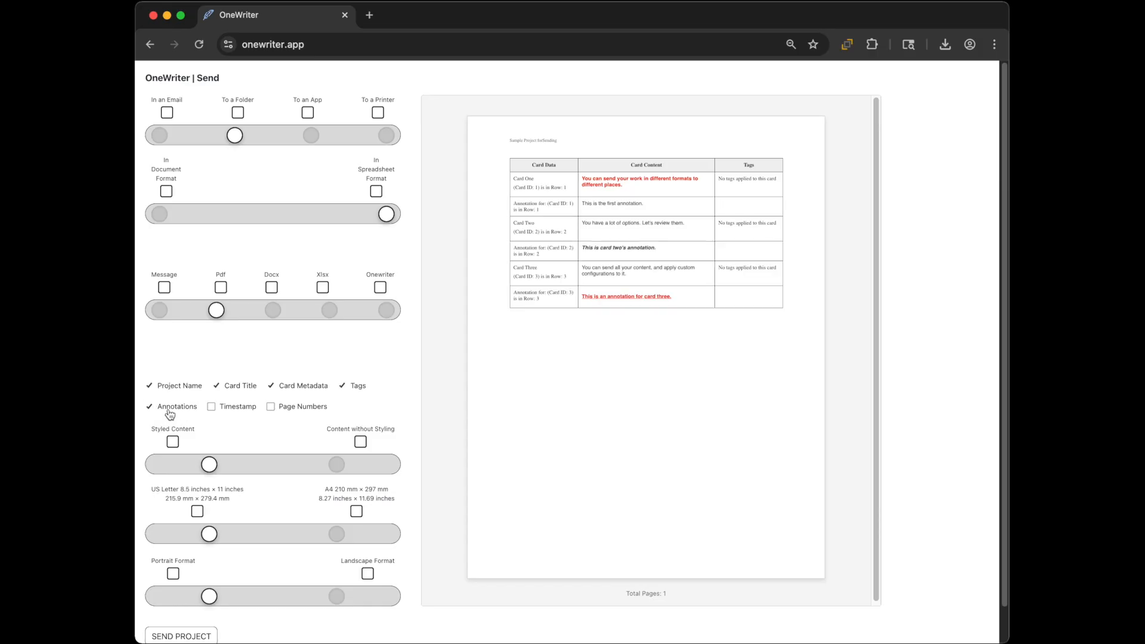
{"action": "left_click", "coordinate": [235, 410]}
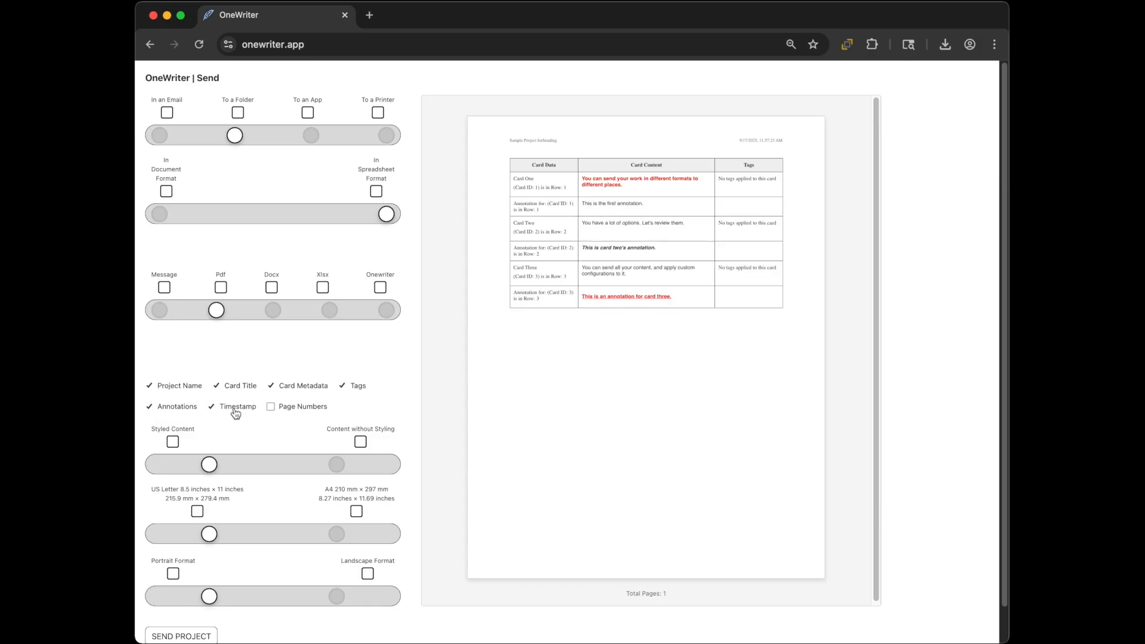
{"action": "left_click", "coordinate": [283, 413]}
{"action": "scroll", "coordinate": [361, 381], "scroll_direction": "down", "scroll_amount": 1}
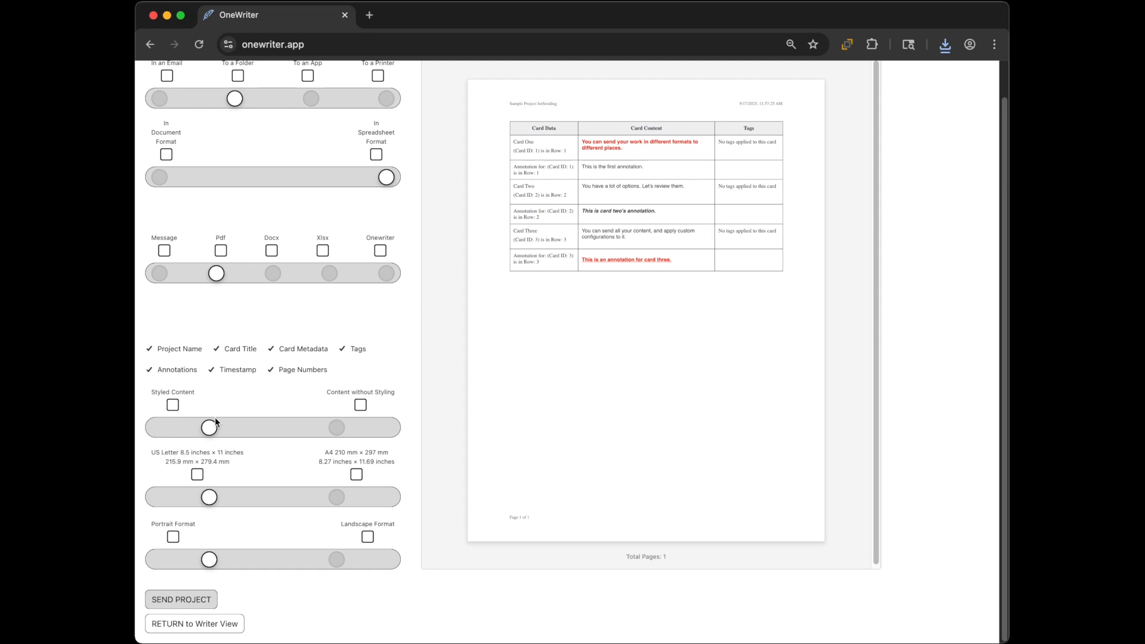
{"action": "scroll", "coordinate": [215, 417], "scroll_direction": "up", "scroll_amount": 2}
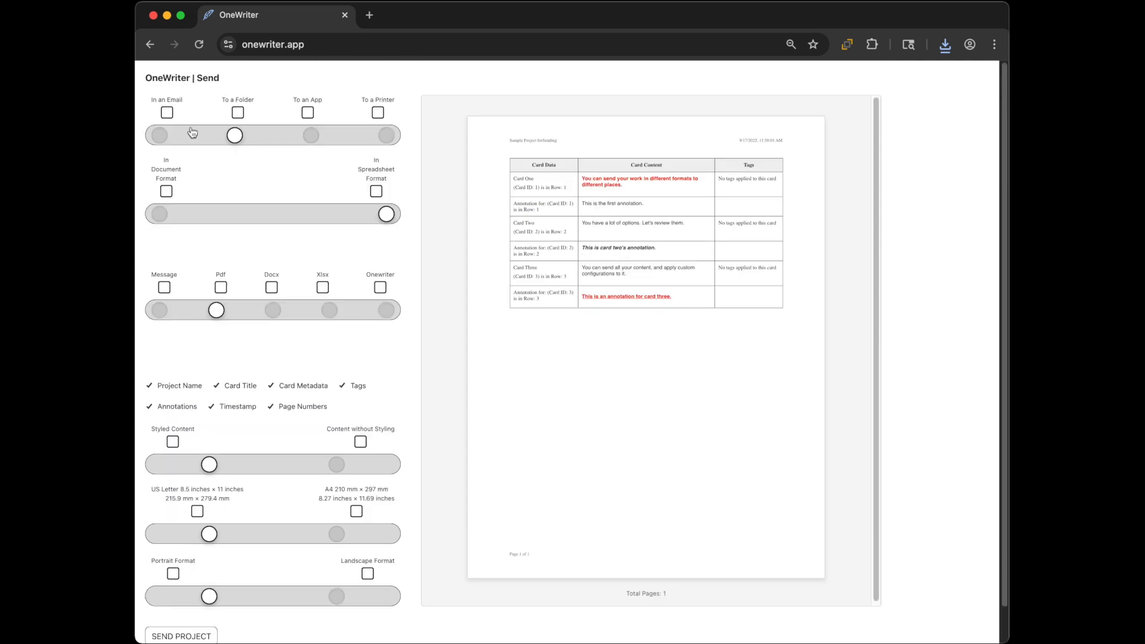
Step: Send to a printer in document format, including the project name
{"action": "left_click", "coordinate": [388, 136]}
{"action": "left_click", "coordinate": [161, 215]}
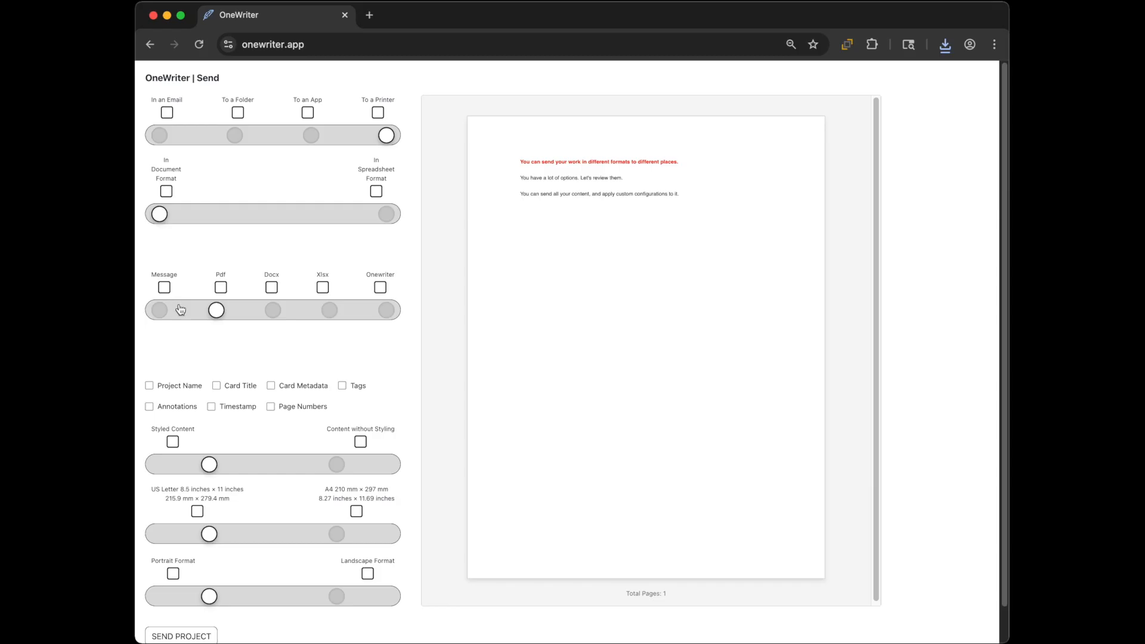
{"action": "left_click", "coordinate": [170, 387]}
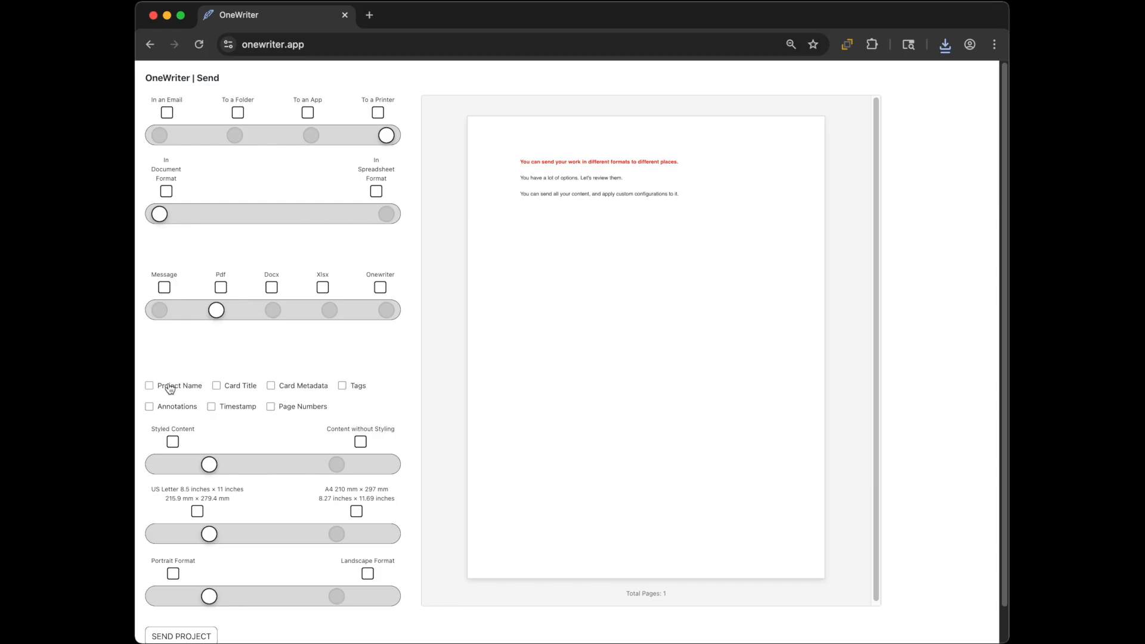
Step: Tick card titles, metadata, tags, annotations, timestamp and page numbers; choose Content without Styling
{"action": "left_click", "coordinate": [217, 385]}
{"action": "left_click", "coordinate": [298, 386]}
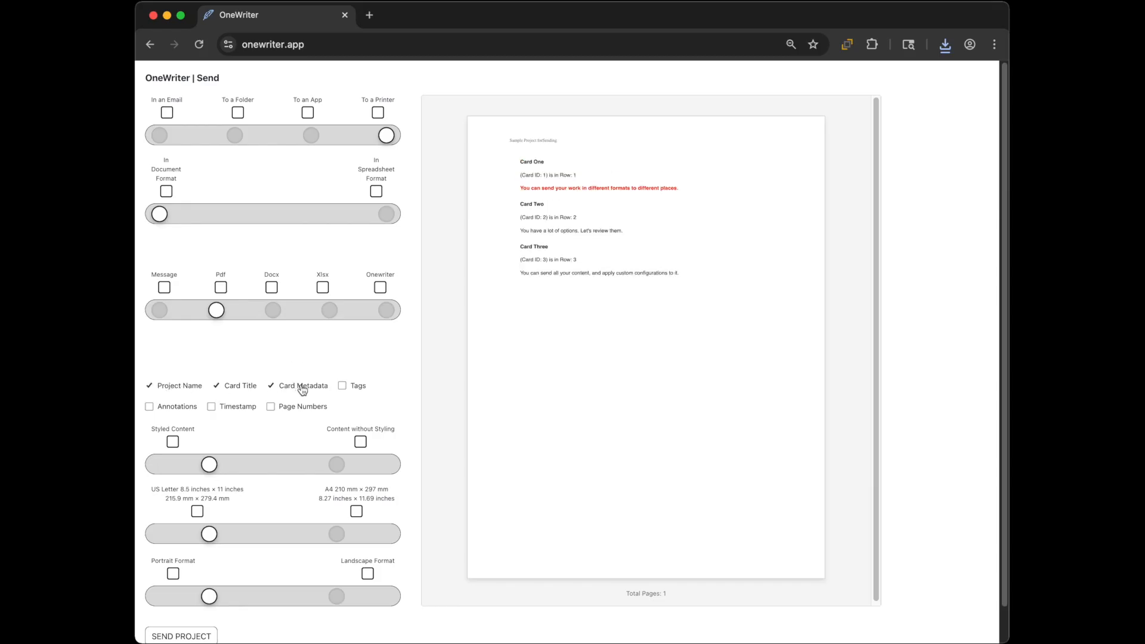
{"action": "left_click", "coordinate": [357, 386]}
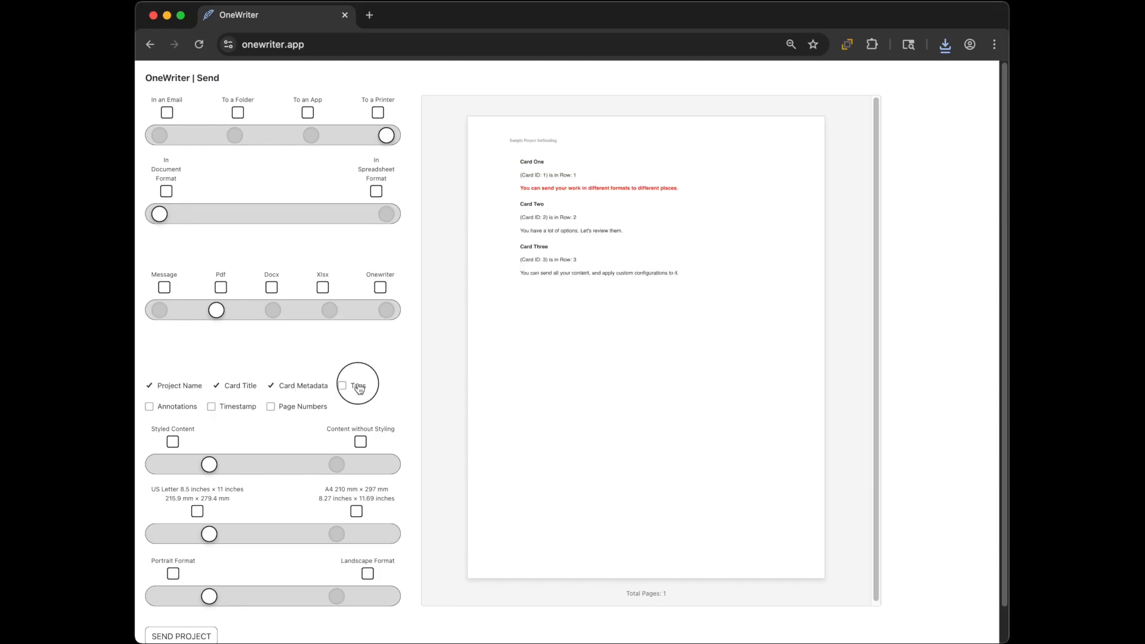
{"action": "left_click", "coordinate": [182, 406]}
{"action": "left_click", "coordinate": [227, 411]}
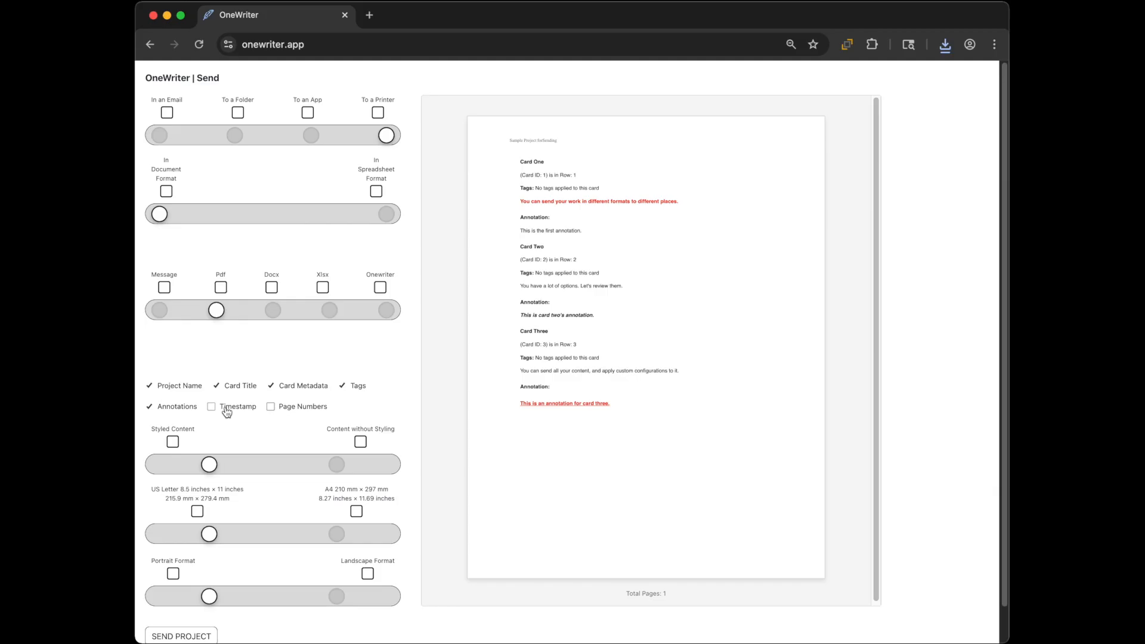
{"action": "left_click", "coordinate": [284, 412]}
{"action": "left_click", "coordinate": [336, 465]}
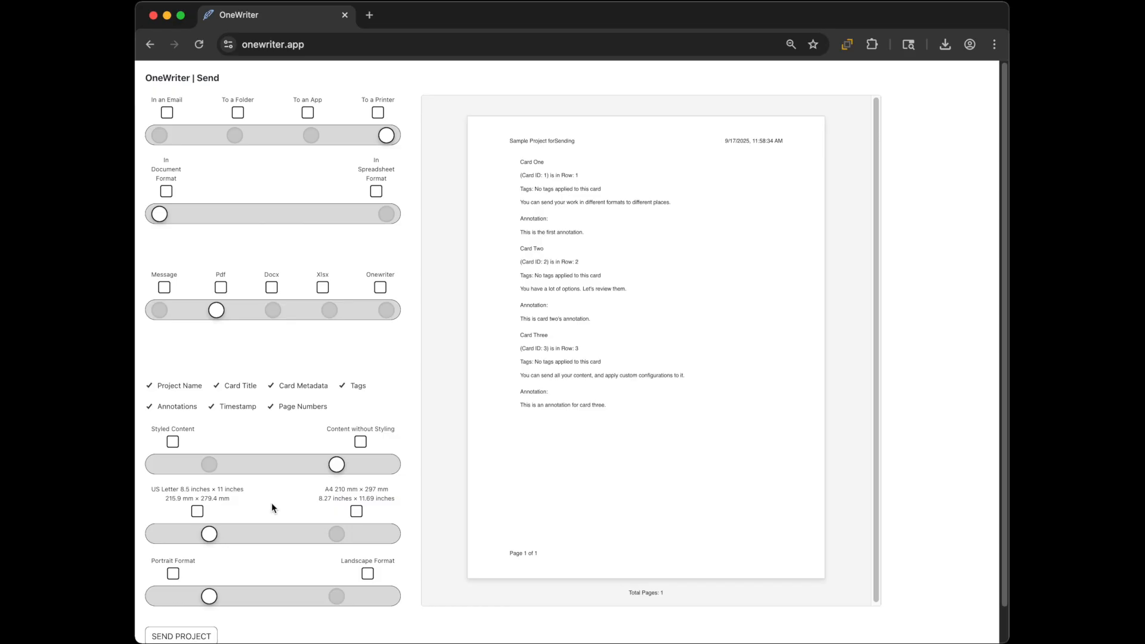
{"action": "scroll", "coordinate": [273, 508], "scroll_direction": "down", "scroll_amount": 2}
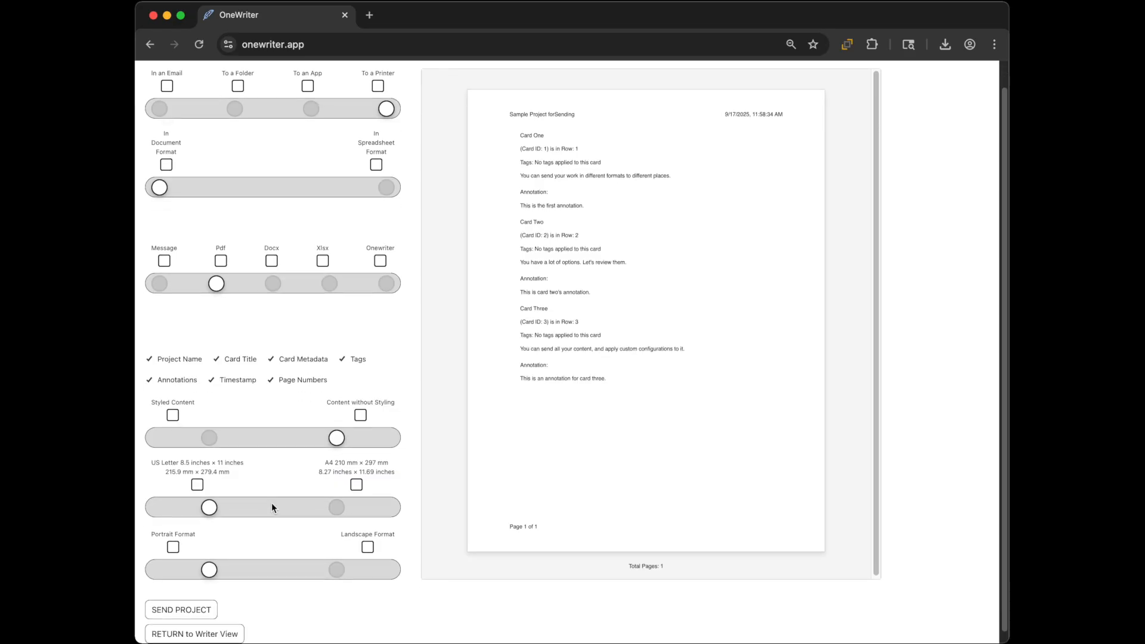
{"action": "left_click", "coordinate": [230, 624]}
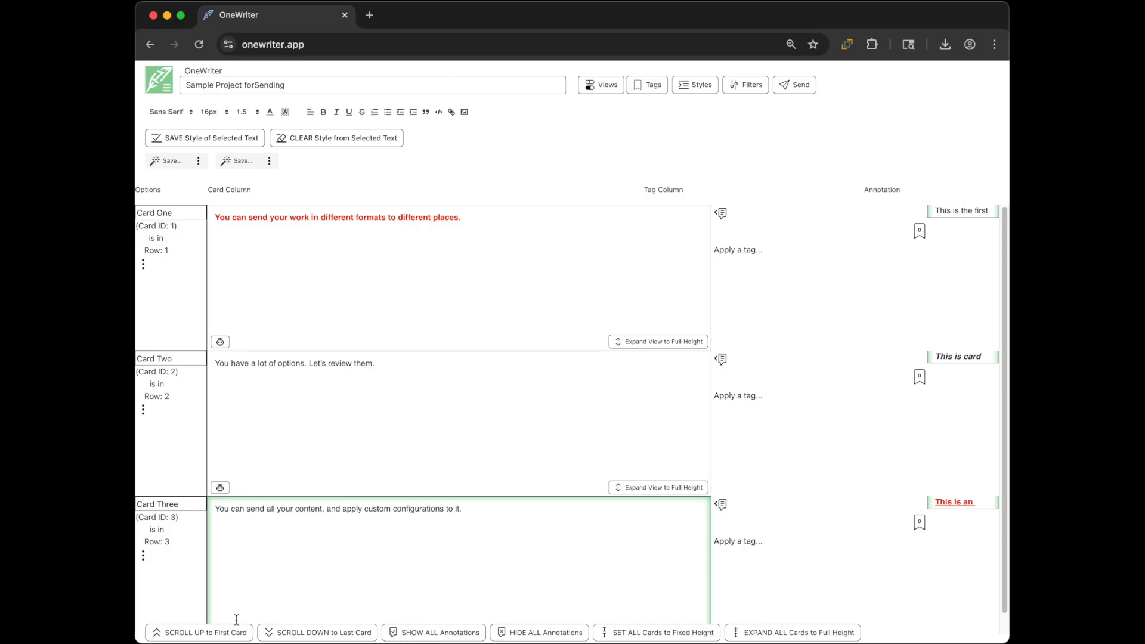
{"action": "left_click", "coordinate": [794, 87]}
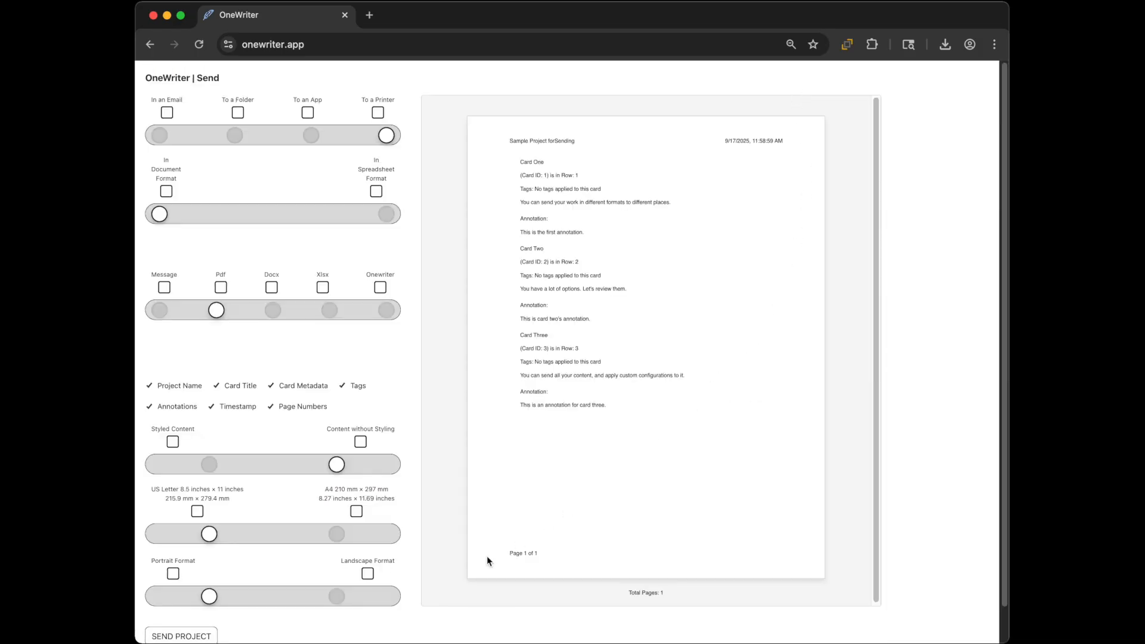
{"action": "scroll", "coordinate": [268, 576], "scroll_direction": "down", "scroll_amount": 2}
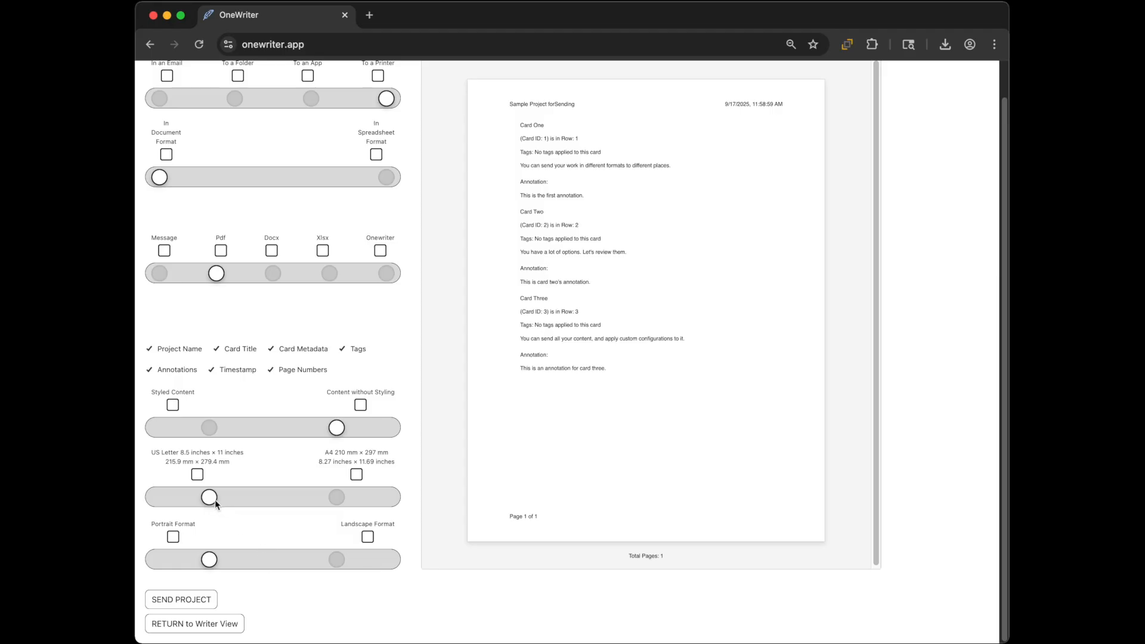
Step: After trying A4, keep US Letter paper, switch to Landscape Format, and send the project
{"action": "left_click", "coordinate": [337, 498]}
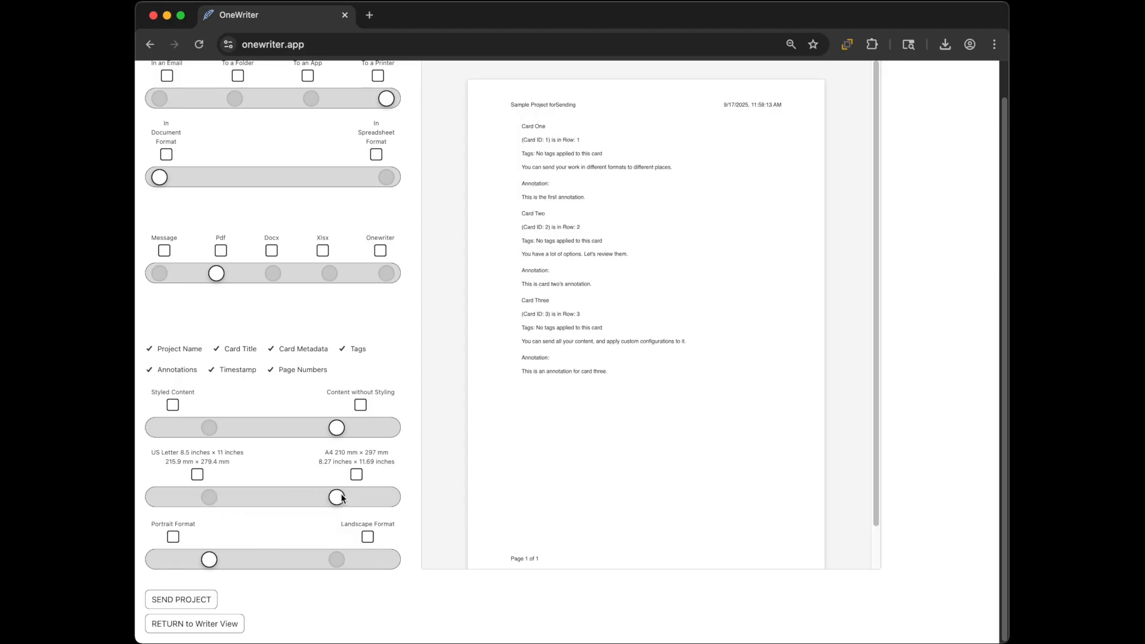
{"action": "scroll", "coordinate": [522, 459], "scroll_direction": "down", "scroll_amount": 2}
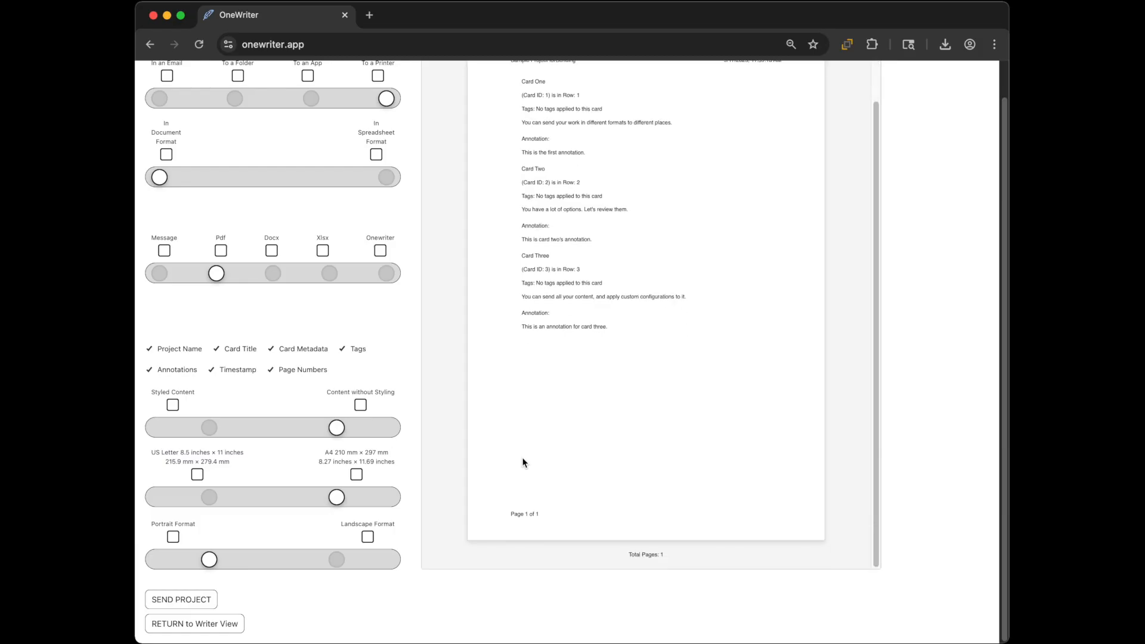
{"action": "scroll", "coordinate": [522, 459], "scroll_direction": "up", "scroll_amount": 2}
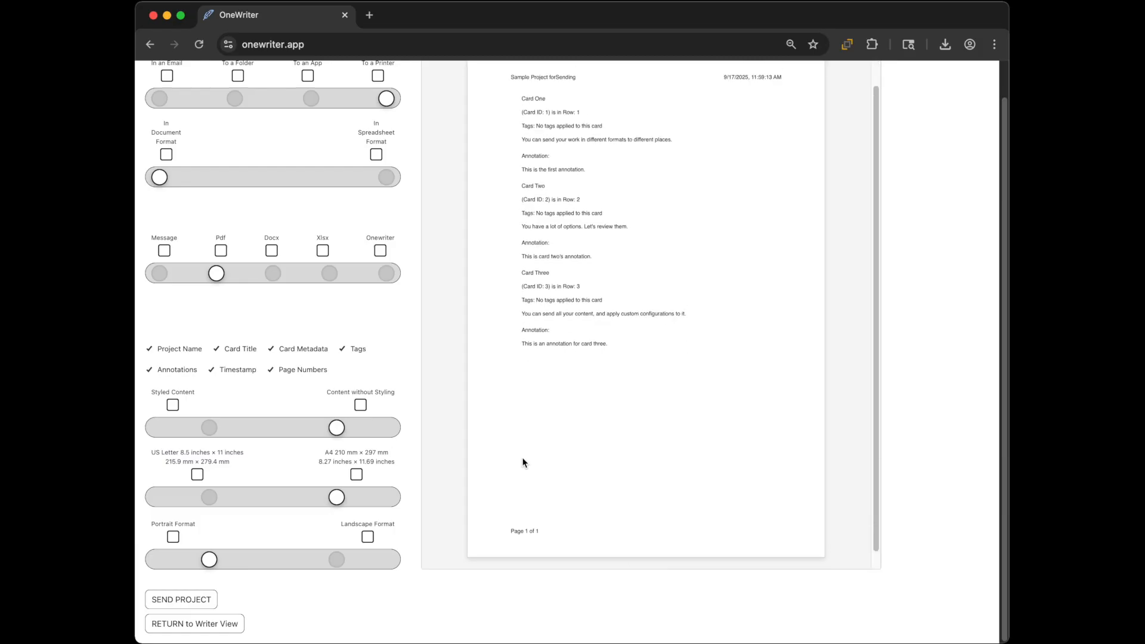
{"action": "left_click", "coordinate": [211, 499]}
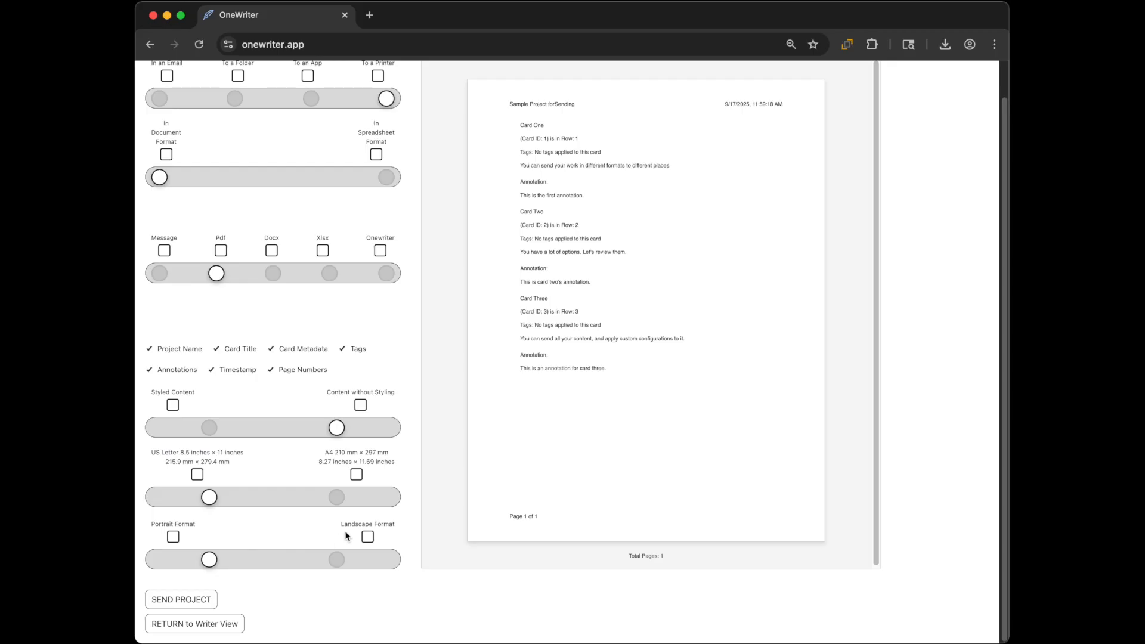
{"action": "left_click", "coordinate": [337, 558]}
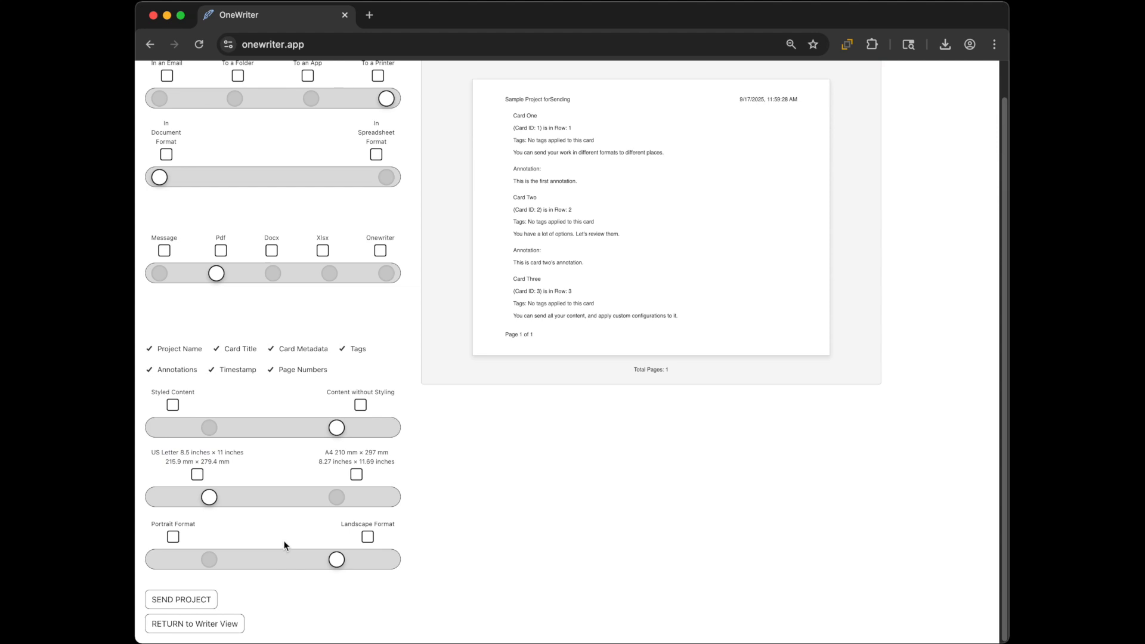
{"action": "left_click", "coordinate": [193, 606]}
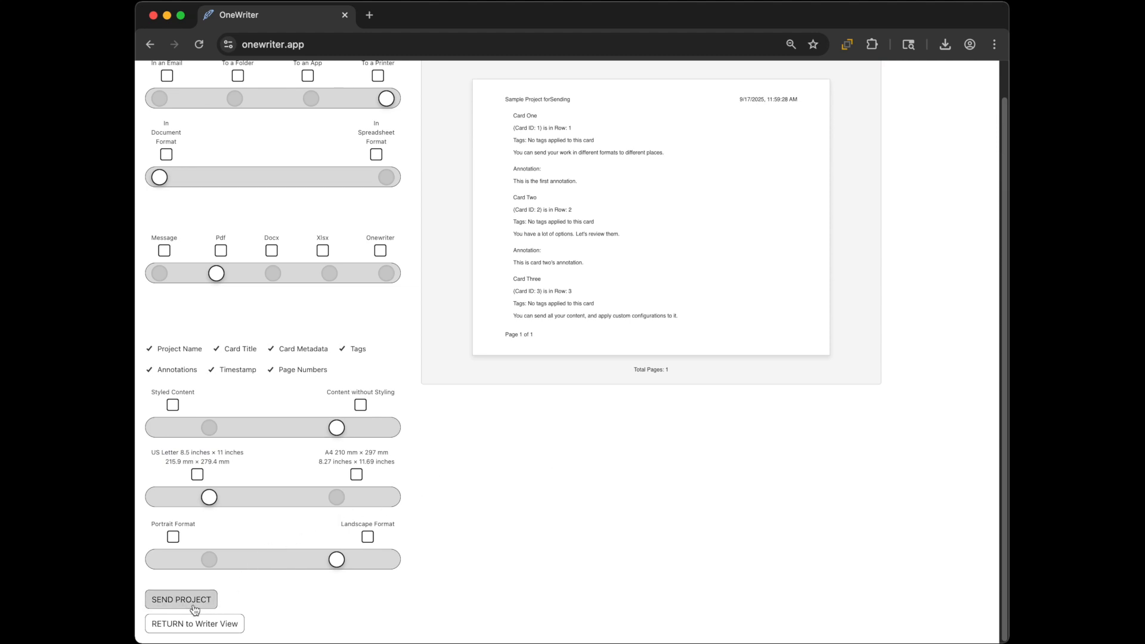